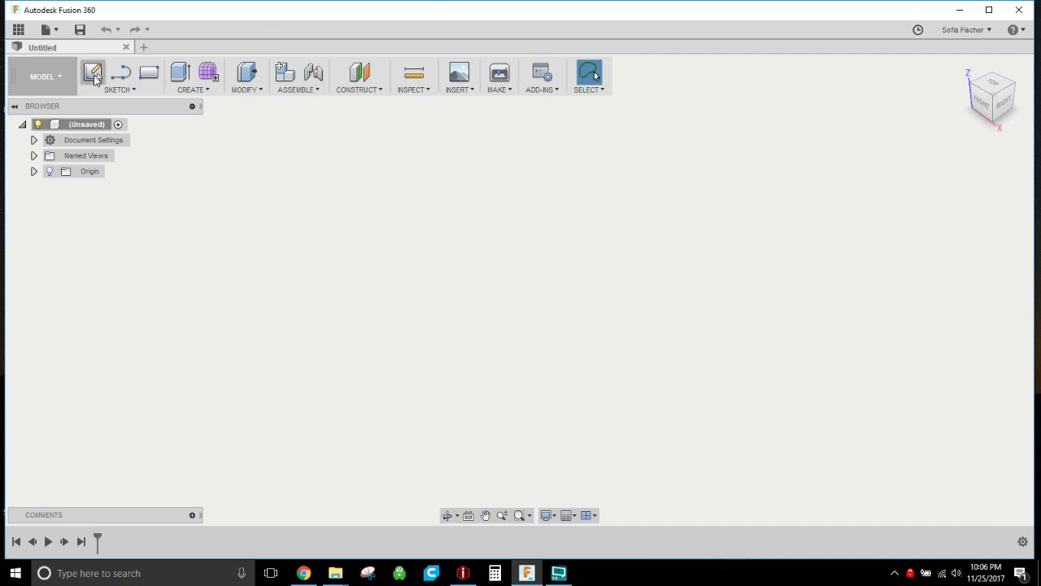
- Insert the MoonBase3D mesh file into the design through Insert Mesh
left_click(54, 33)
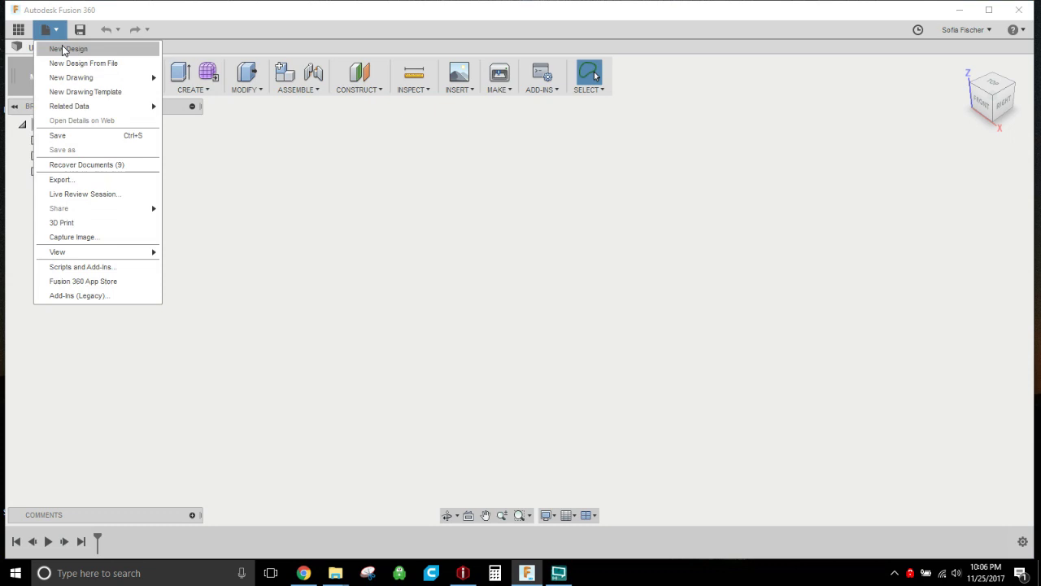
left_click(367, 218)
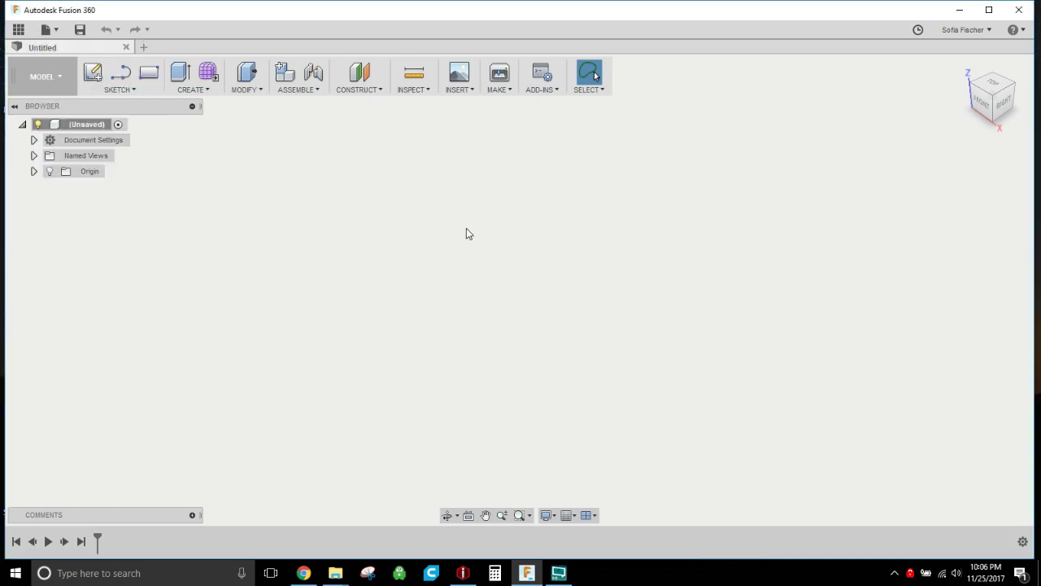
left_click(458, 90)
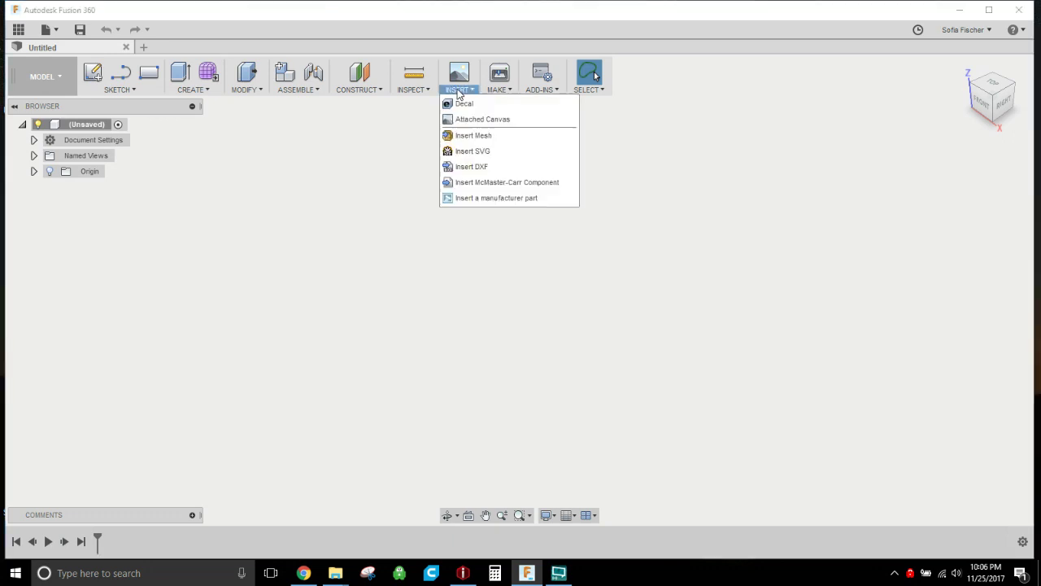
left_click(472, 135)
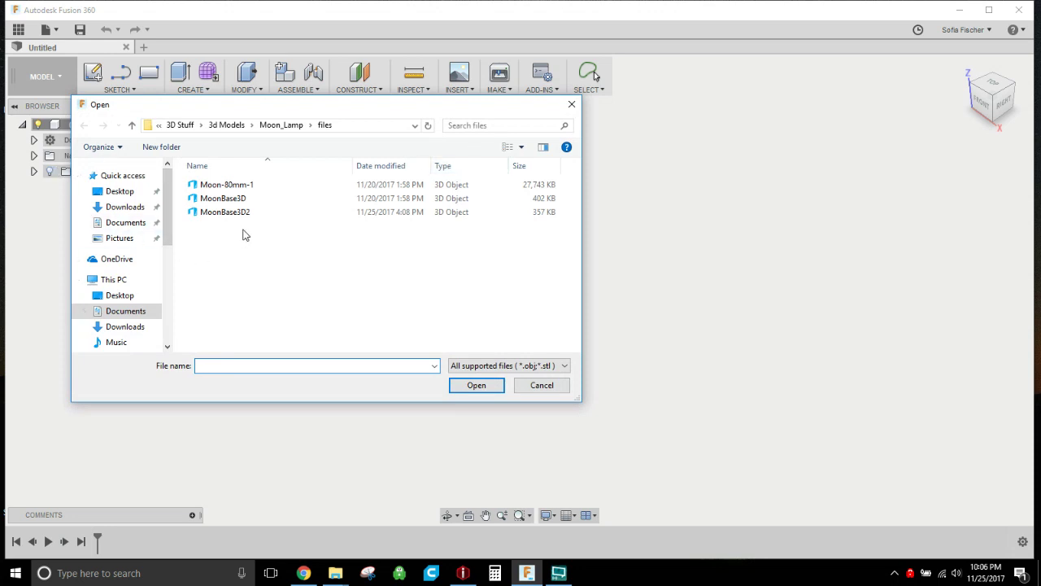
left_click(214, 203)
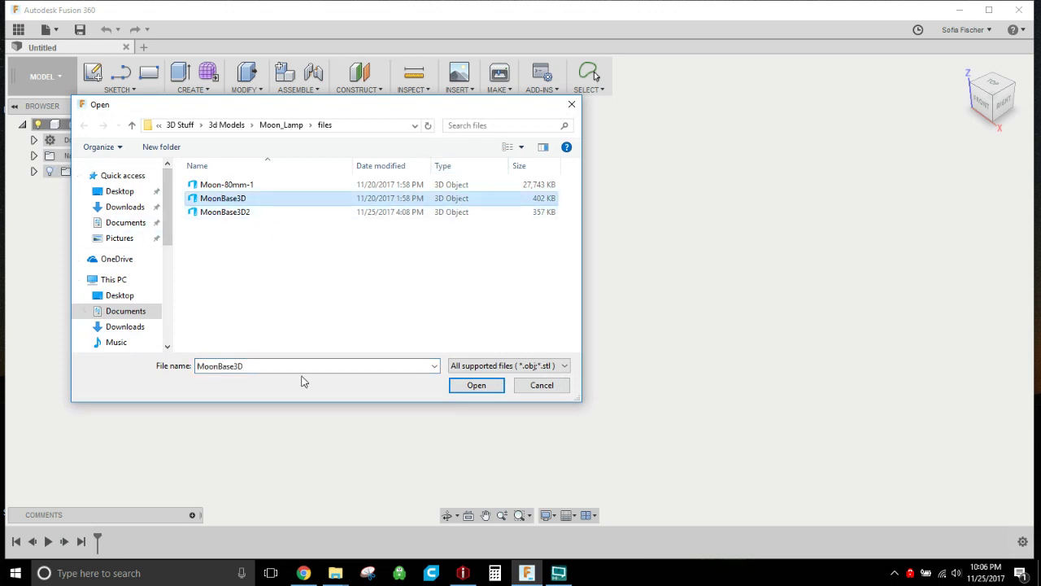
left_click(557, 368)
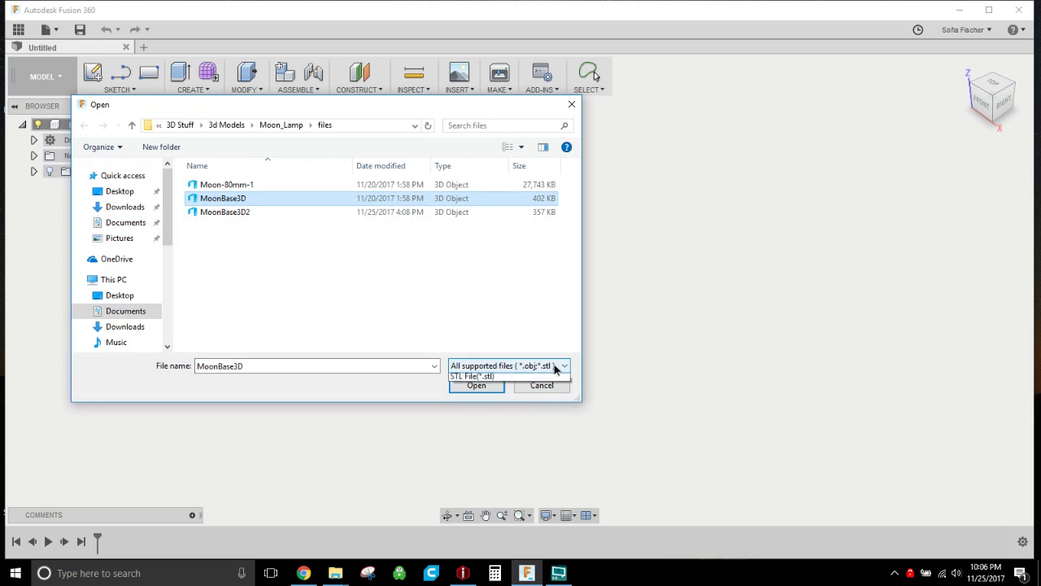
left_click(403, 403)
left_click(469, 387)
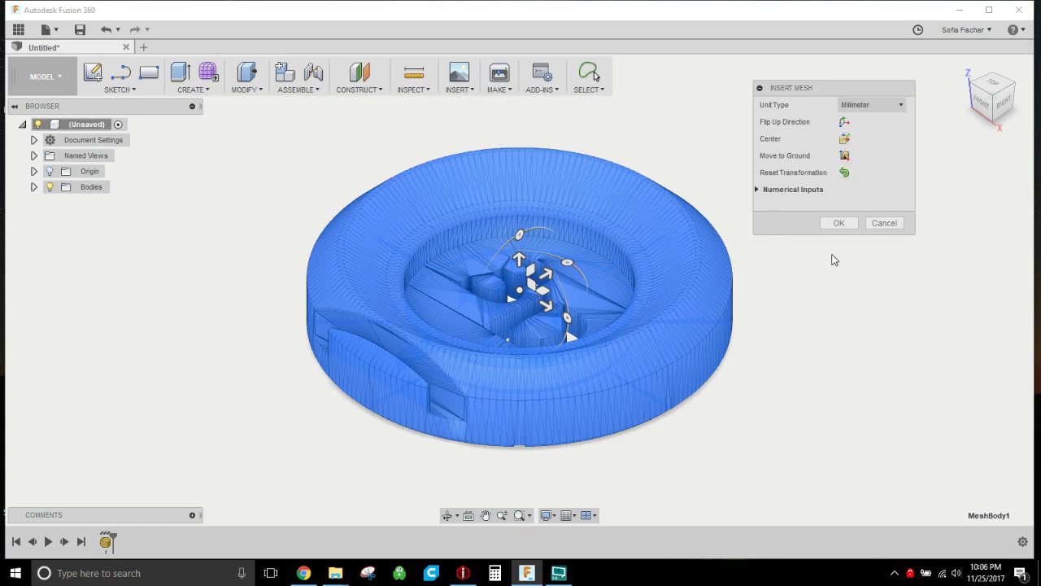
left_click(843, 224)
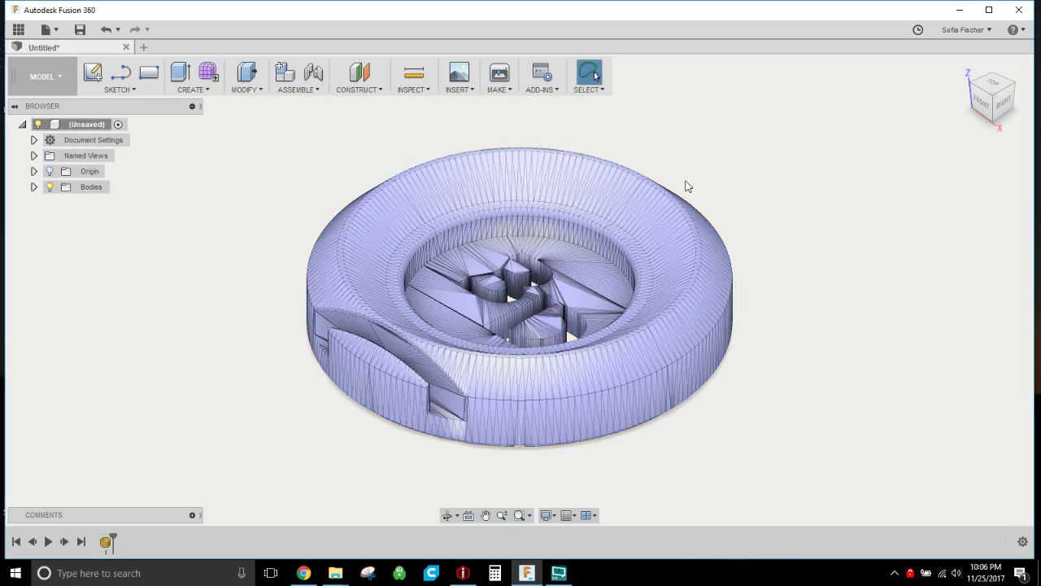
left_click(448, 516)
left_click_drag(362, 363, 537, 305)
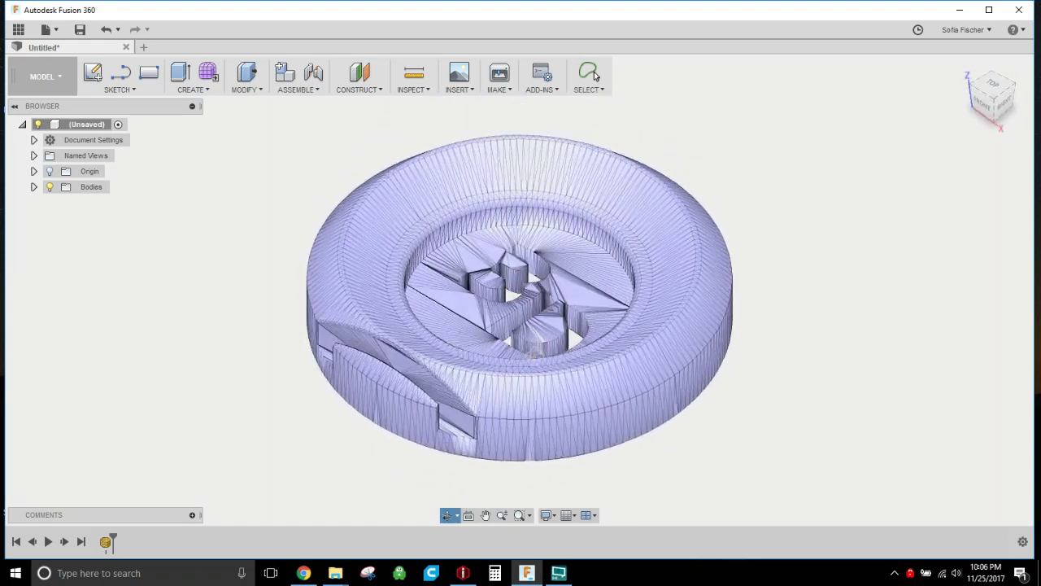
left_click_drag(533, 351, 585, 363)
left_click_drag(357, 253, 395, 294)
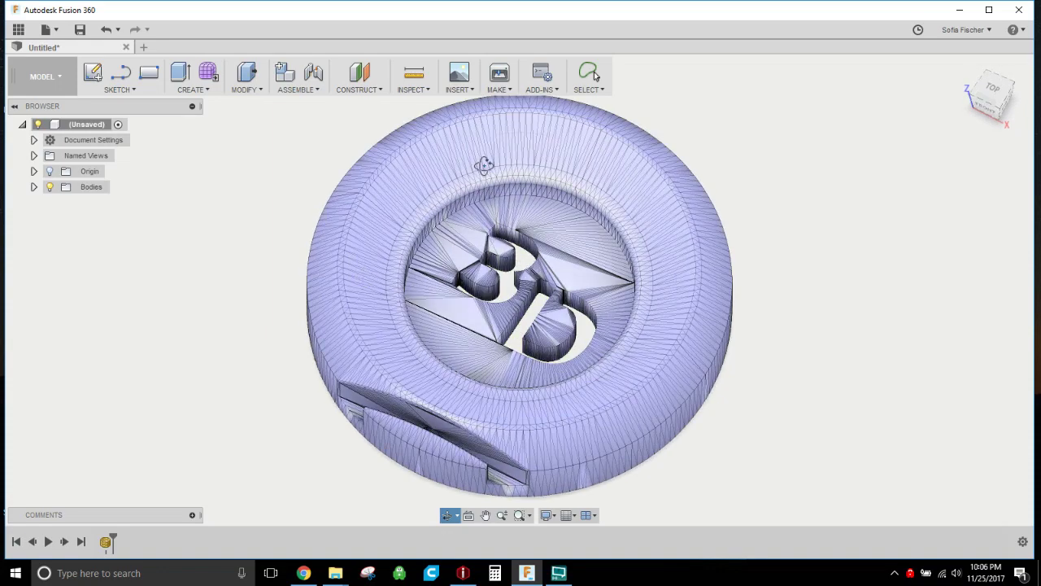
left_click_drag(309, 319, 323, 291)
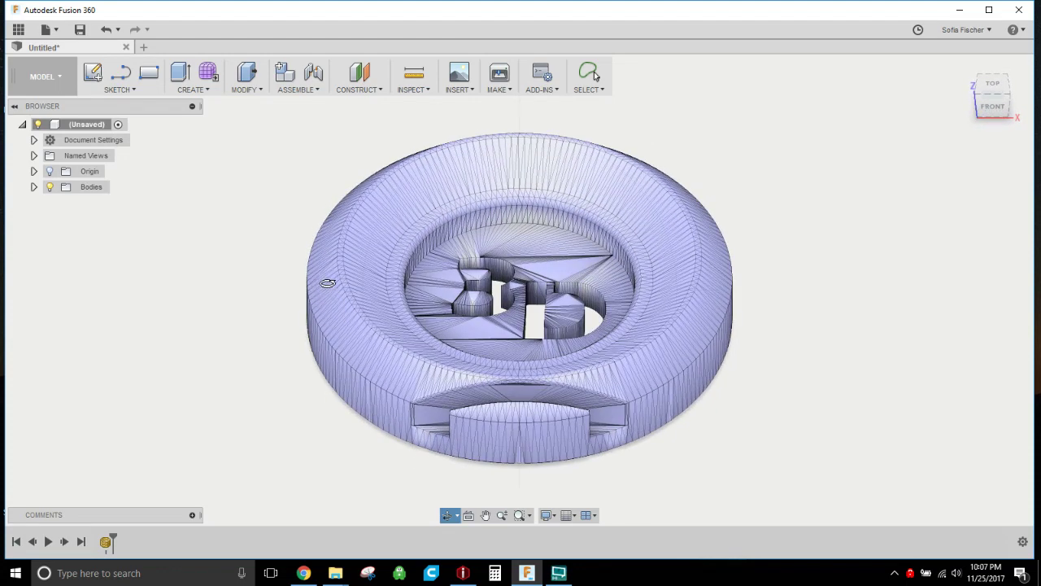
key("Escape")
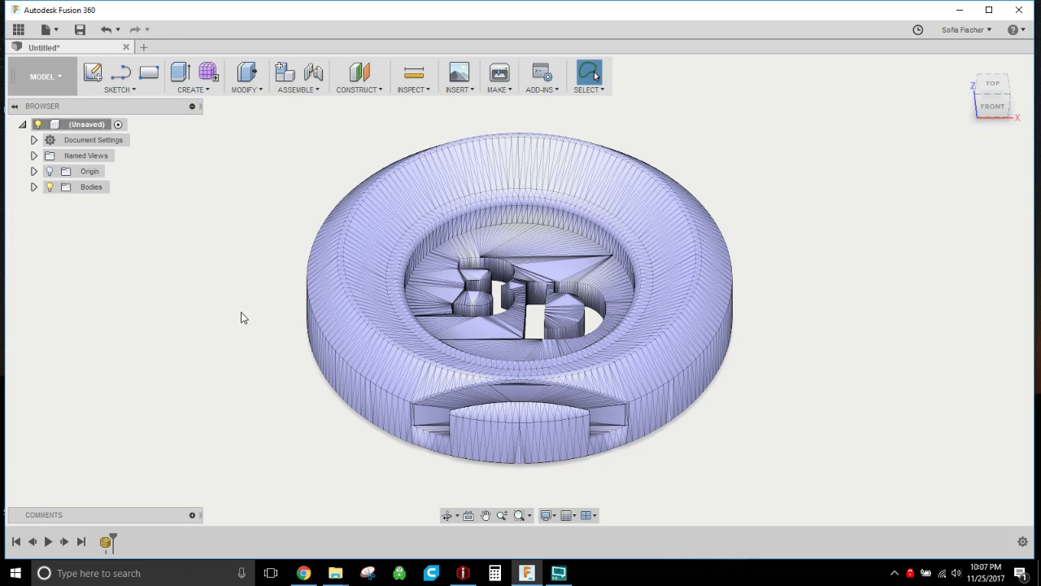
- Turn off design history capture on the root component, then expand the Bodies folder
right_click(88, 126)
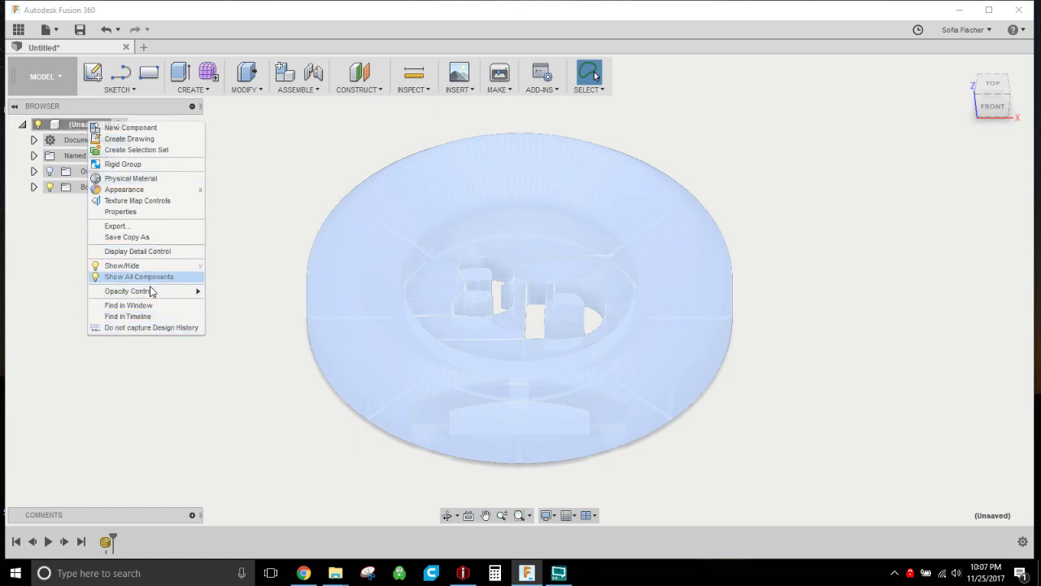
left_click(160, 328)
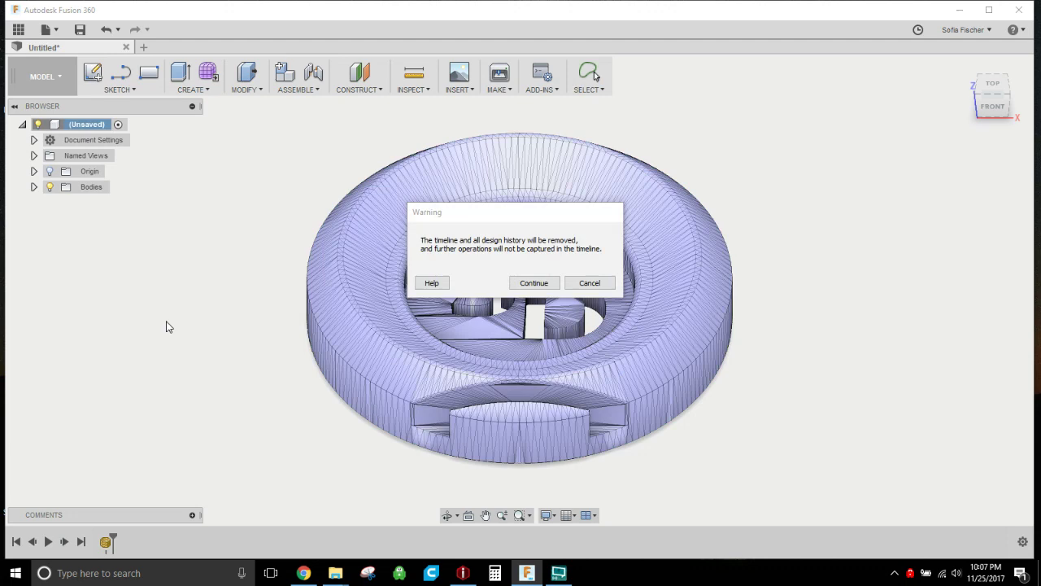
left_click(536, 284)
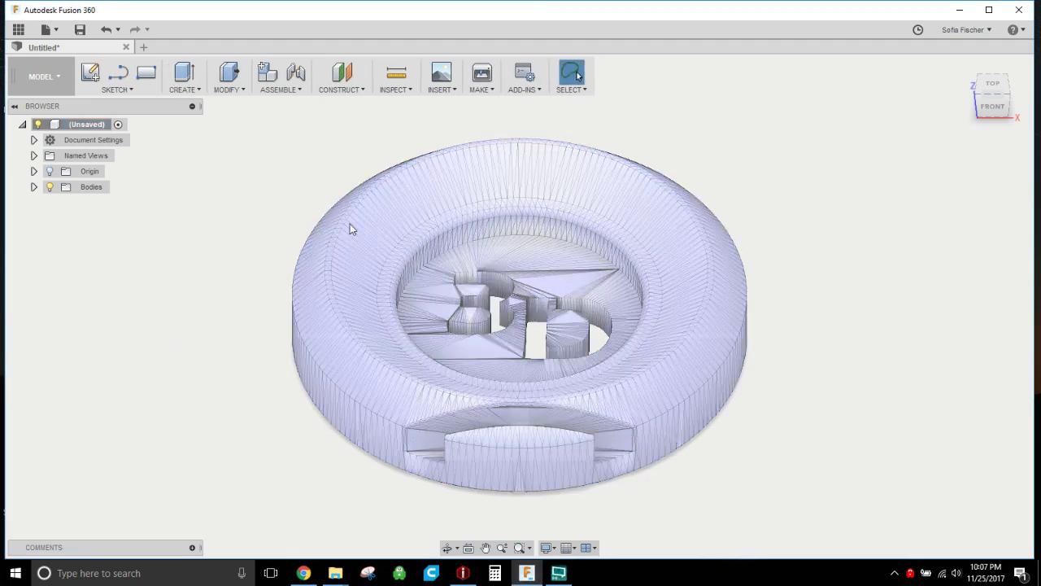
left_click(34, 187)
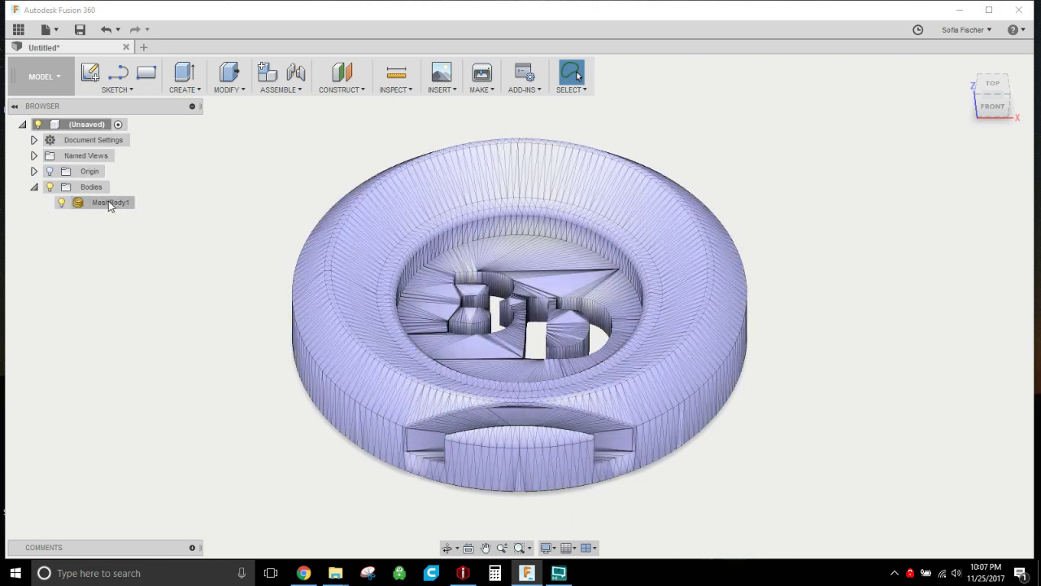
- Convert MeshBody1 with Mesh to BRep into a new solid Body1, then clear the selection
right_click(111, 204)
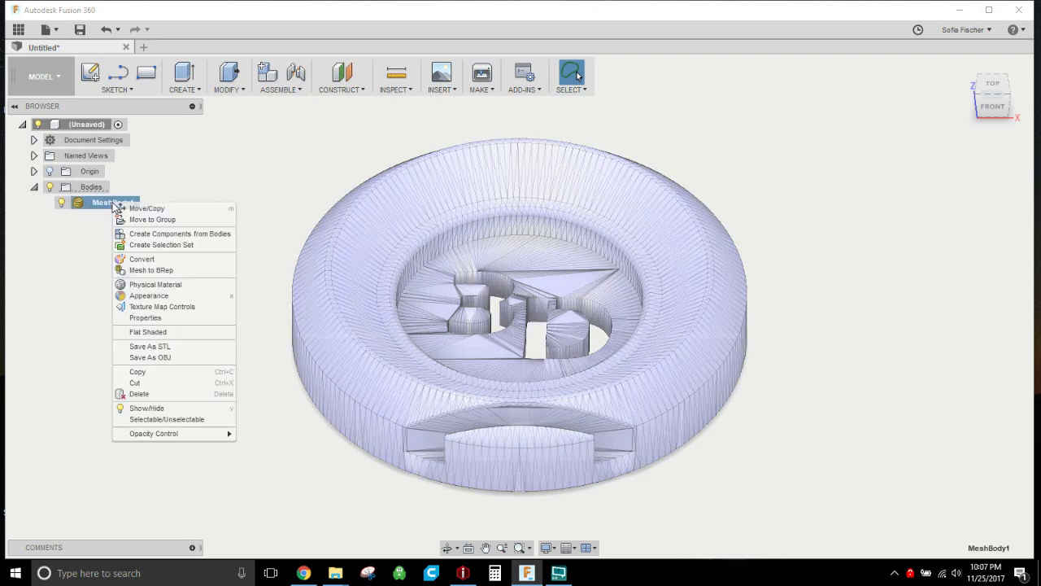
left_click(167, 270)
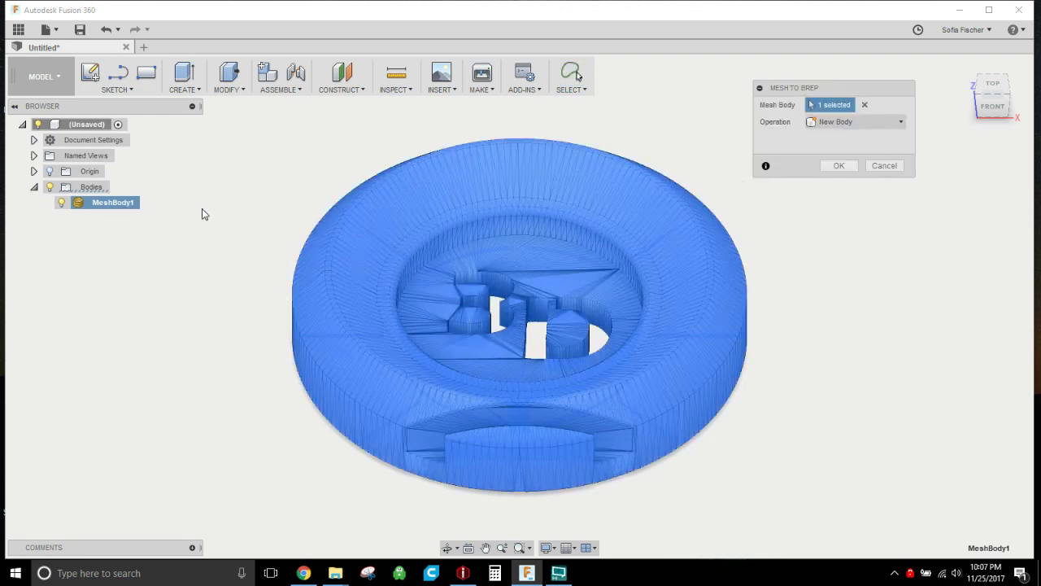
left_click(838, 166)
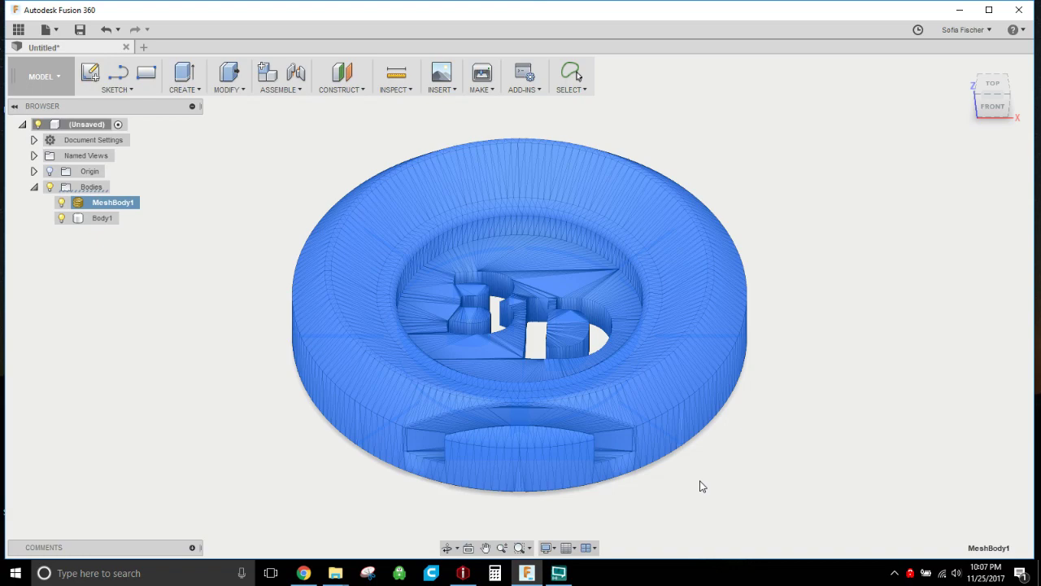
key("Escape")
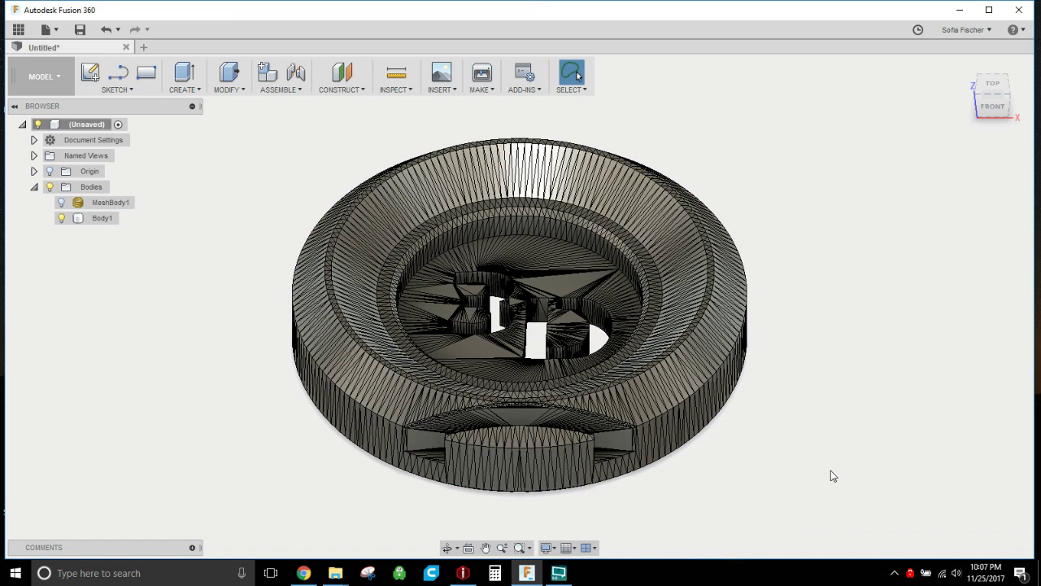
left_click(623, 472)
key("Escape")
- Switch to the Mesh workspace and window-select the whole base mesh
left_click(57, 81)
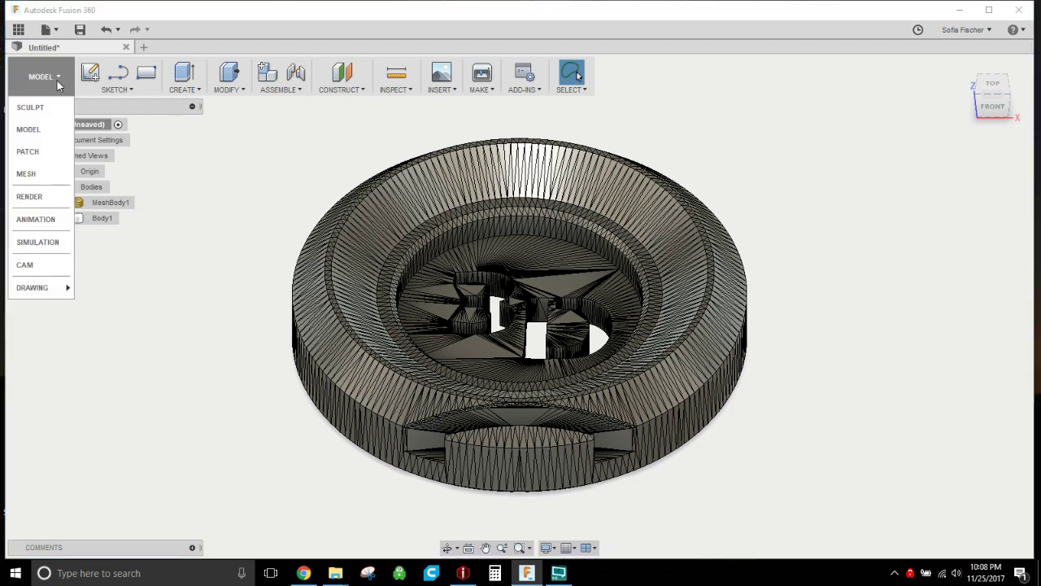
left_click(31, 173)
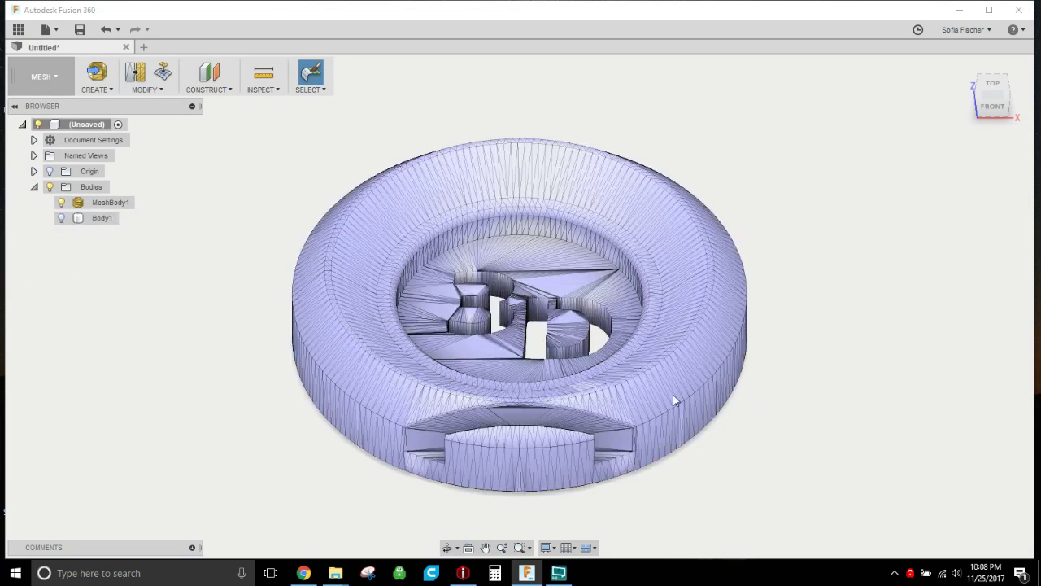
left_click(307, 90)
left_click(313, 120)
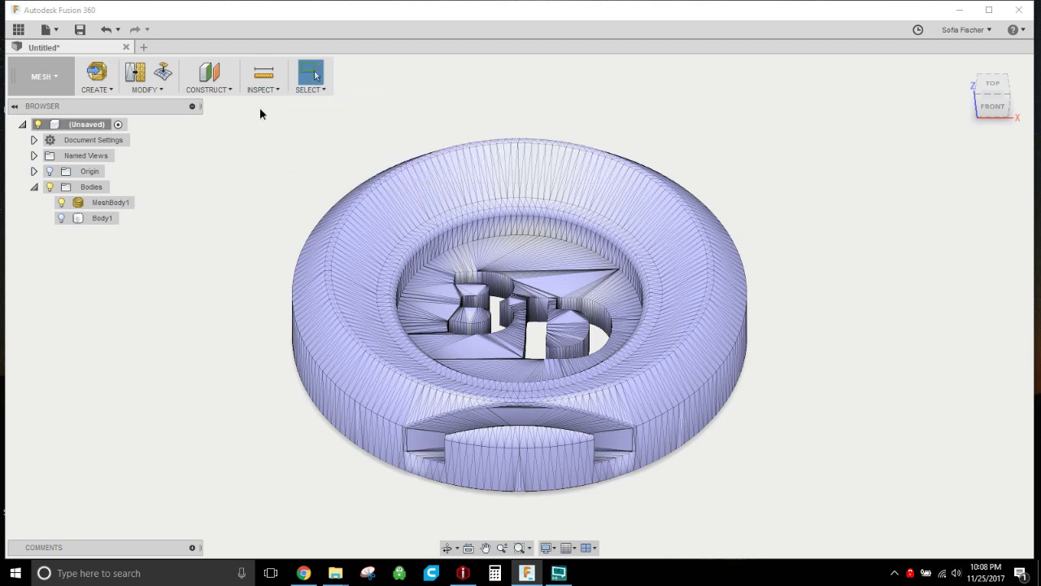
left_click_drag(260, 109, 881, 504)
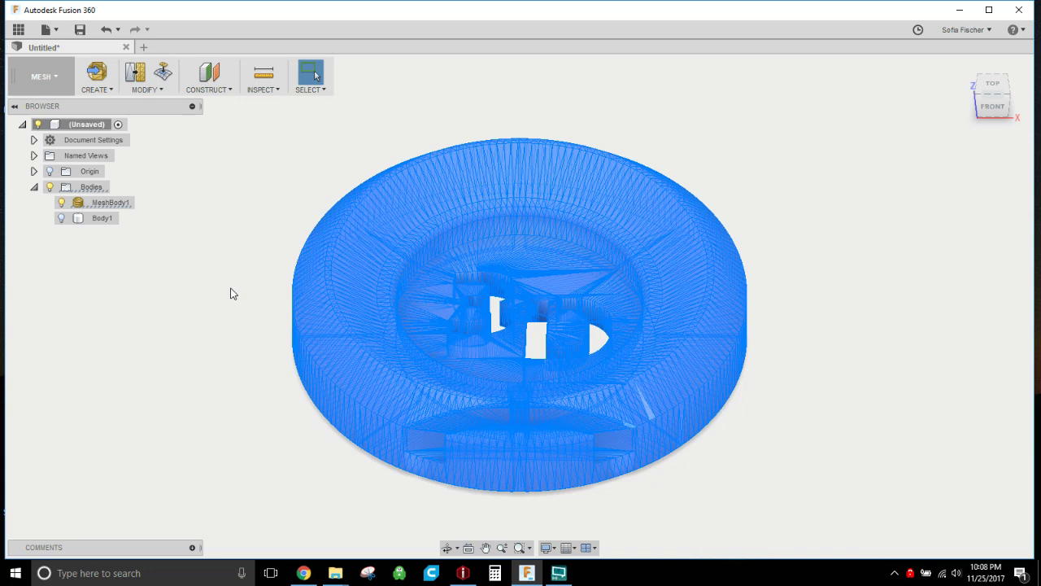
- Set up a Reduce of the mesh: Uniform type, Face Count target, 8226 faces
left_click(145, 91)
left_click(155, 119)
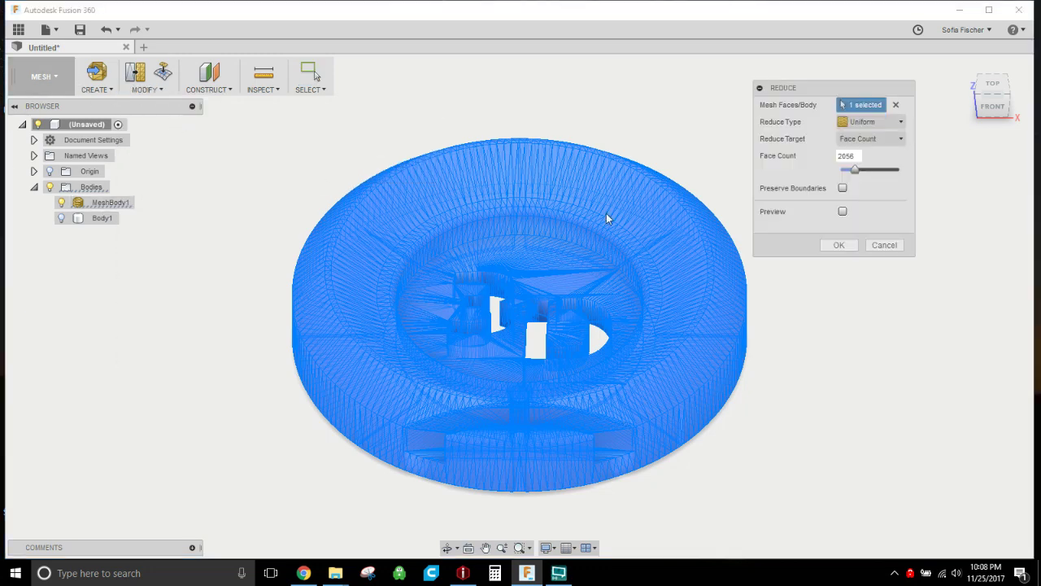
left_click(869, 123)
left_click(869, 154)
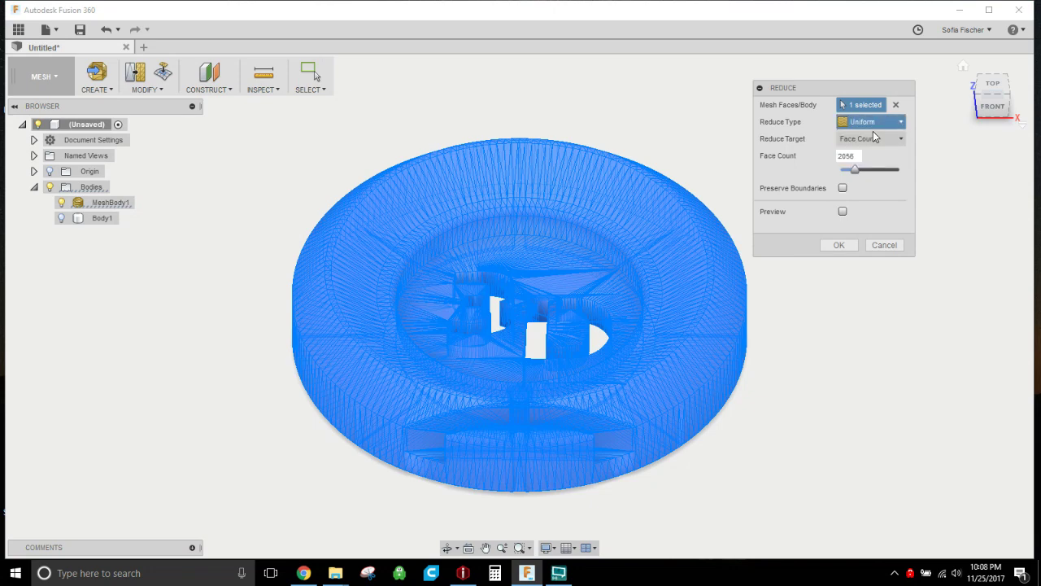
left_click(871, 140)
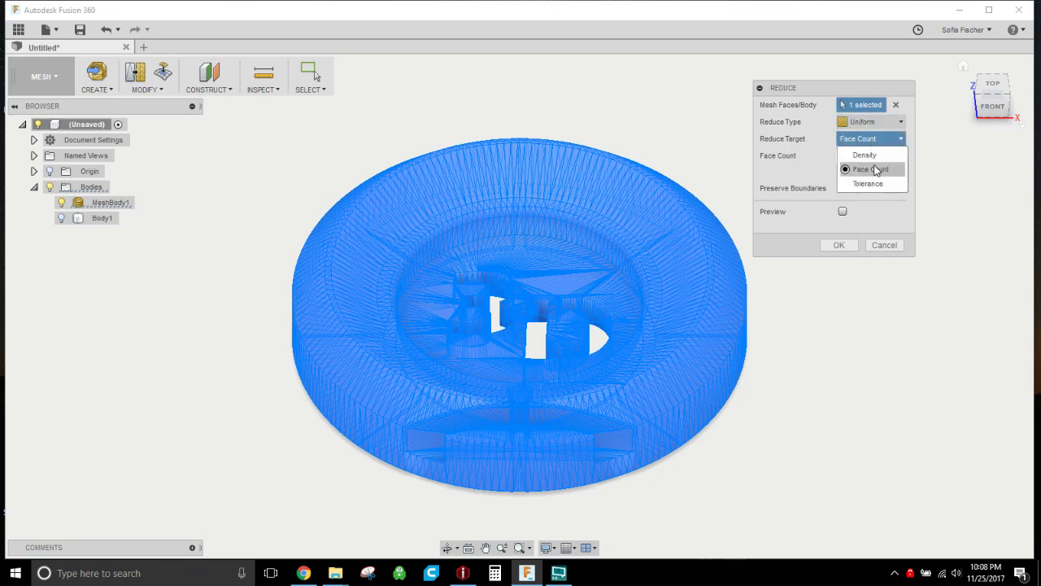
left_click(874, 170)
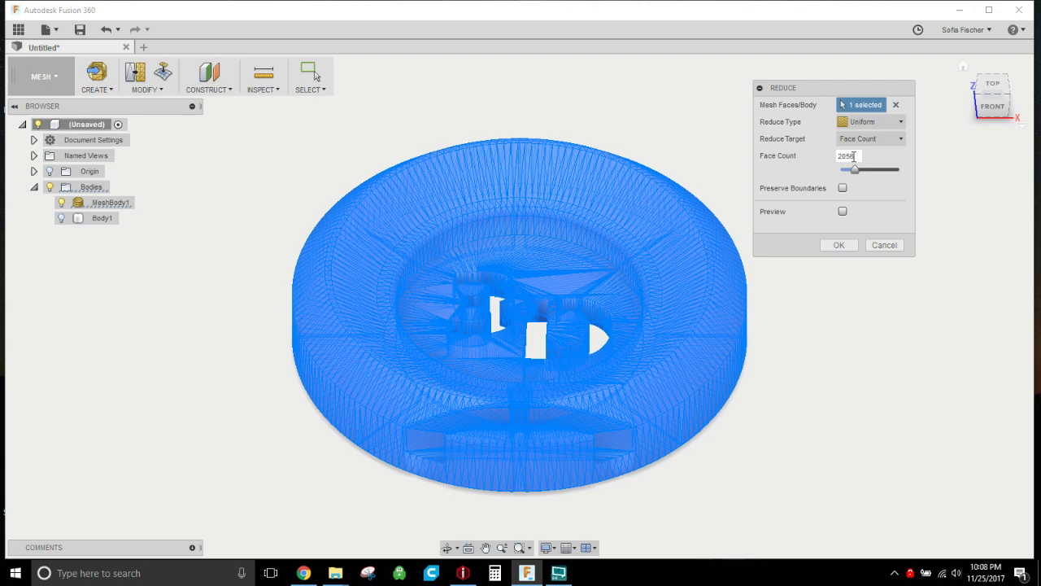
double_click(849, 157)
type("8226")
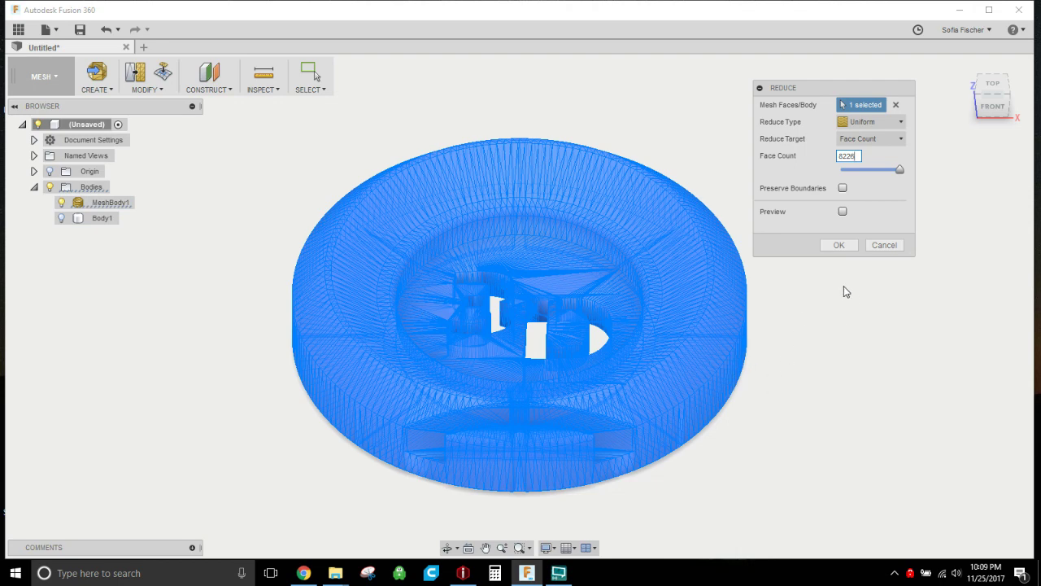
- Leave the Reduce dialog, return to the Model workspace, and toggle MeshBody1 and Body1 visibility
left_click(897, 249)
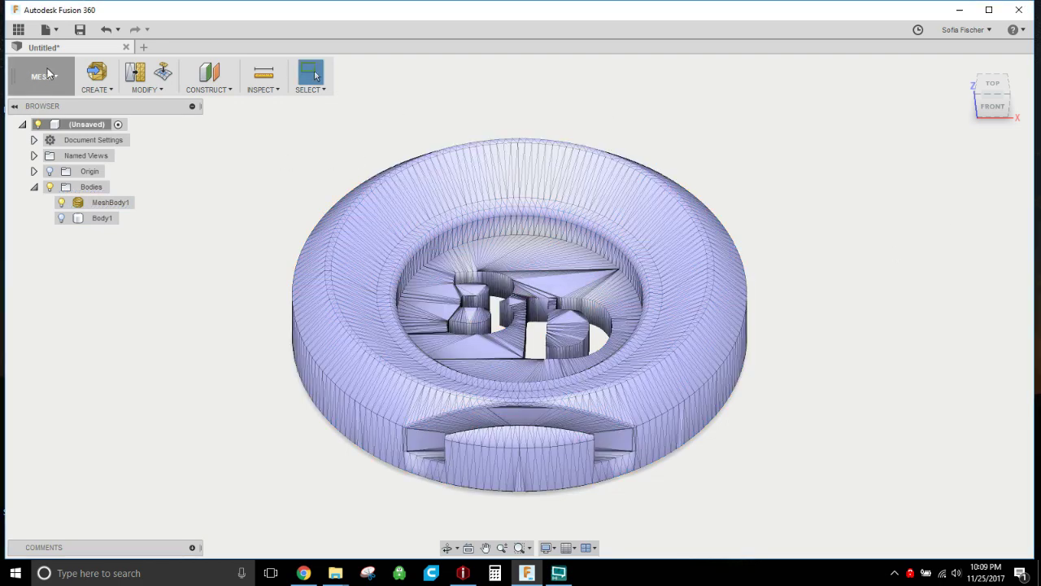
left_click(41, 76)
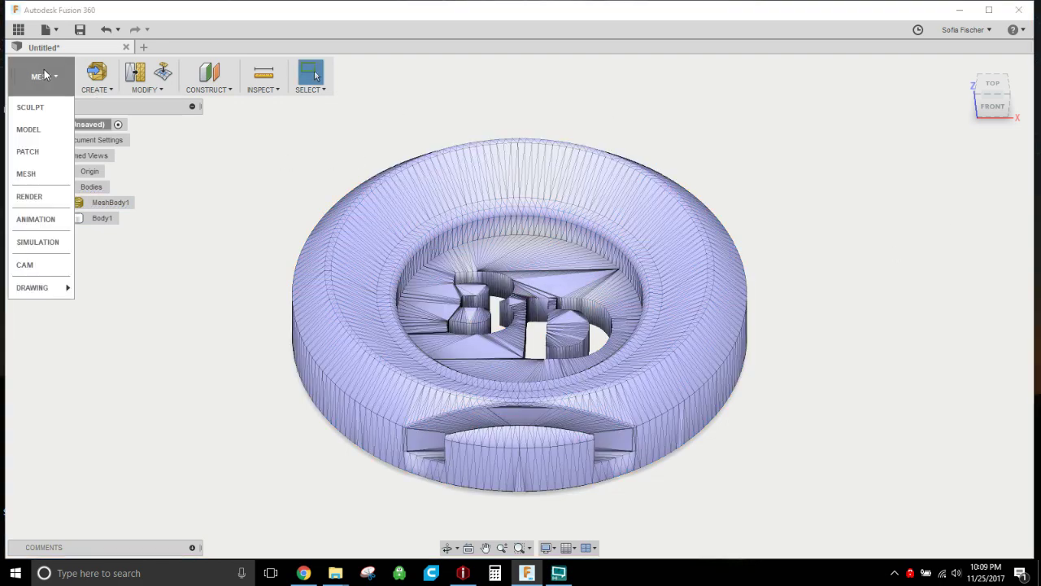
left_click(28, 129)
left_click(60, 203)
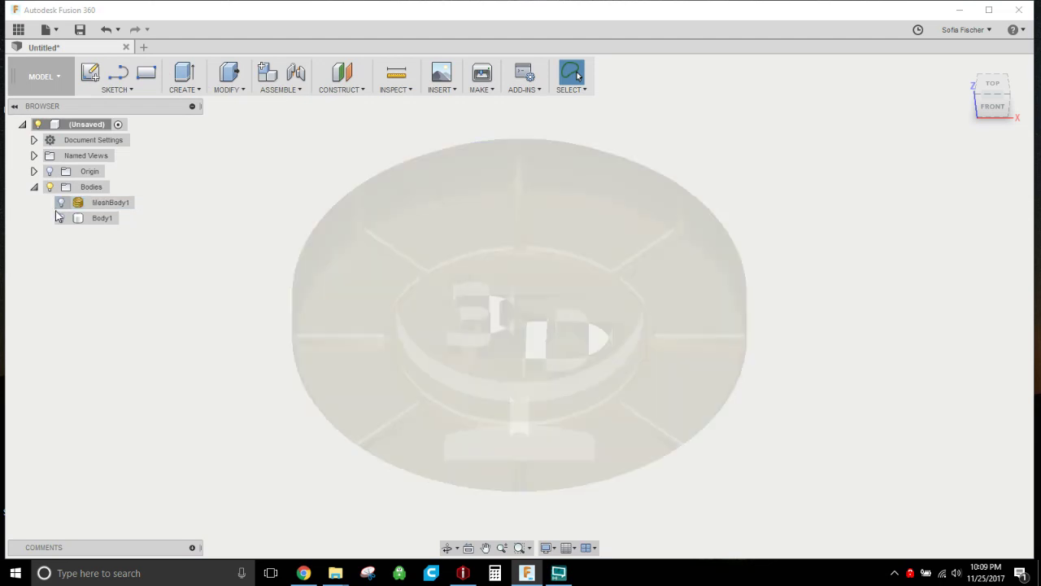
left_click(60, 219)
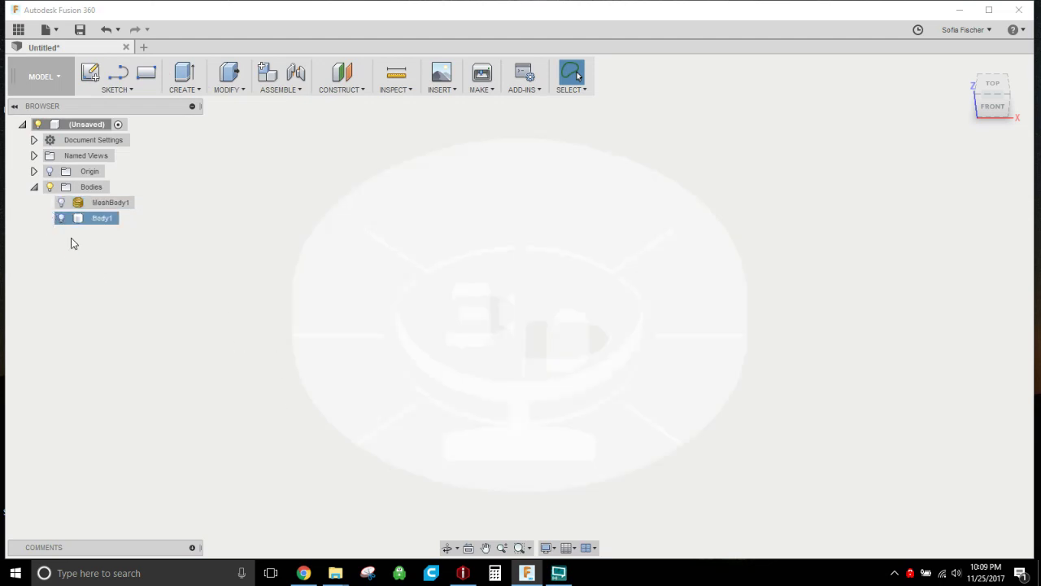
left_click(72, 243)
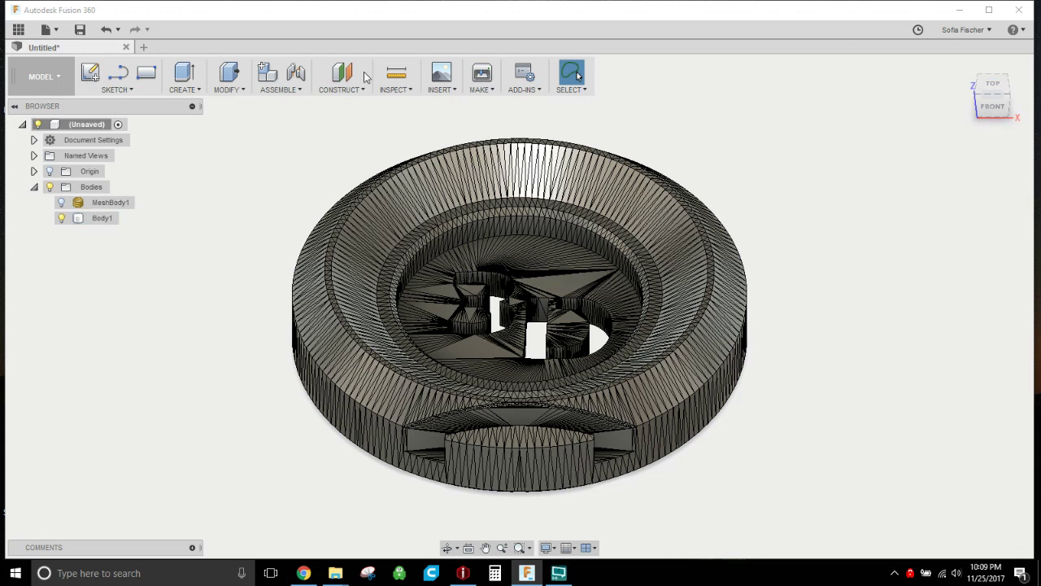
- On the horizontal origin plane, sketch a 30 mm center-diameter circle at the origin and finish the sketch
left_click(120, 91)
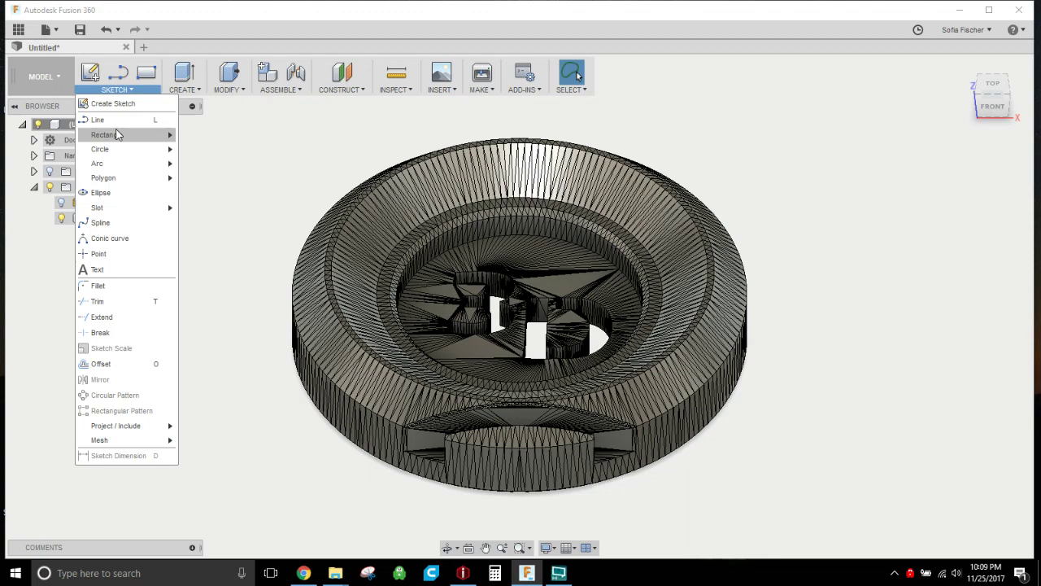
mouse_move(155, 149)
left_click(214, 151)
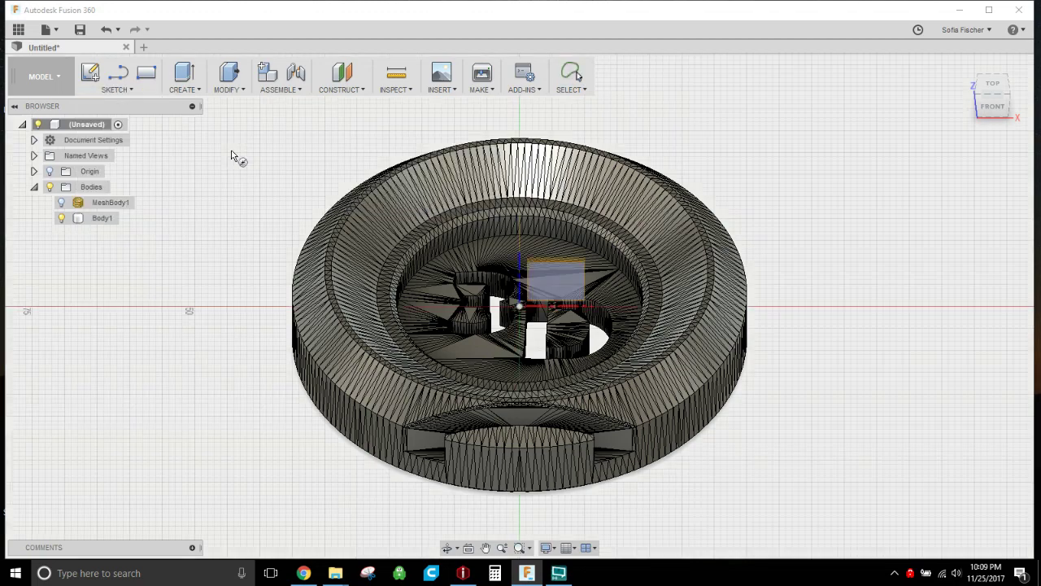
left_click_drag(992, 96, 976, 82)
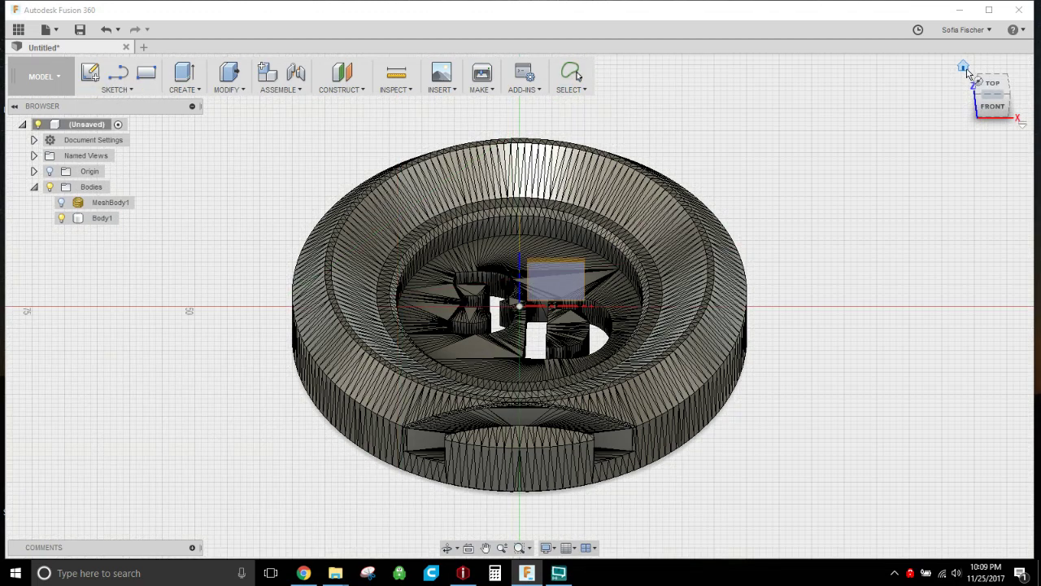
left_click(966, 70)
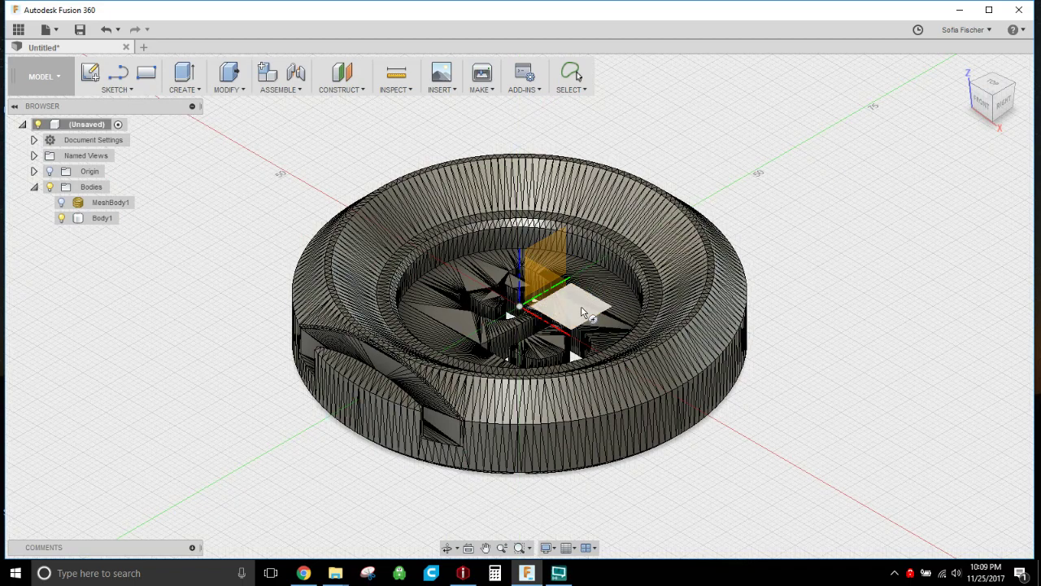
left_click(584, 314)
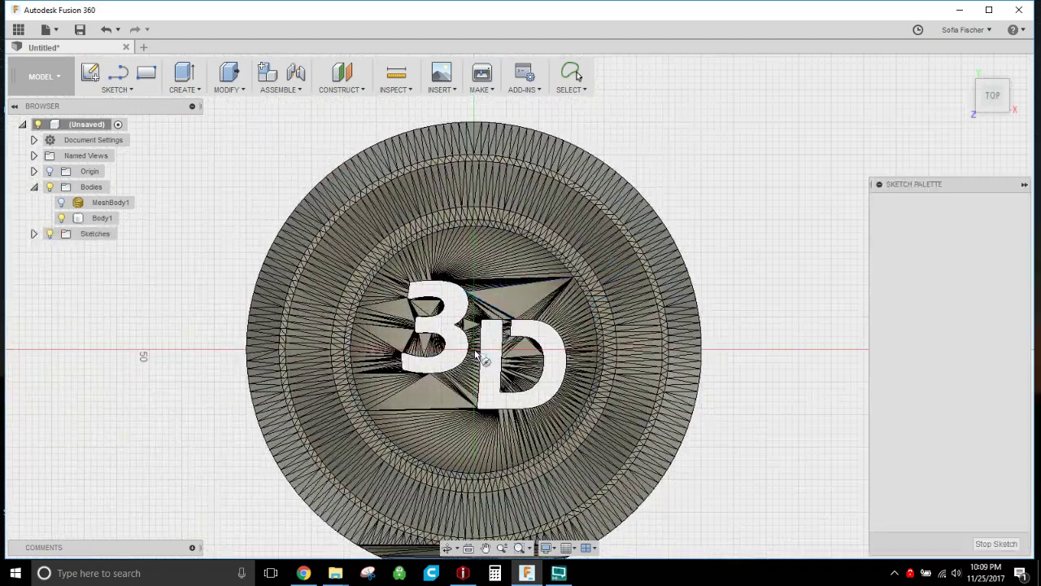
left_click(476, 352)
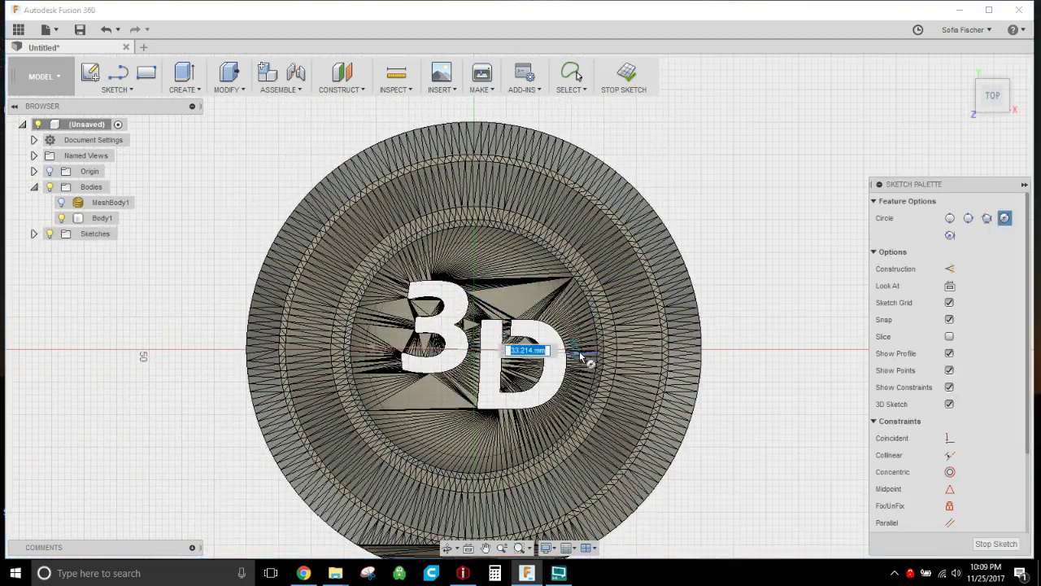
type("30")
key("Return")
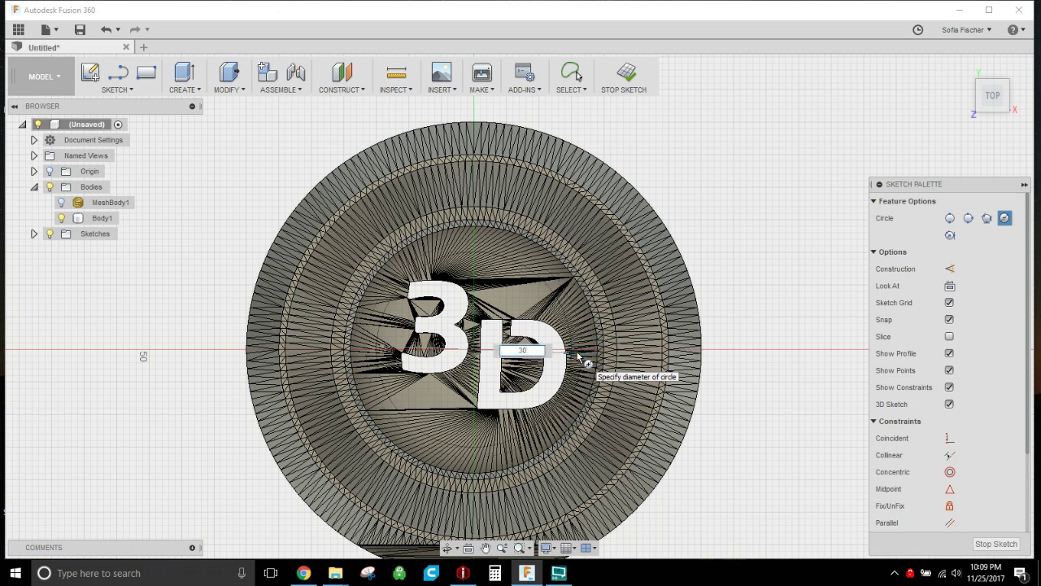
key("Escape")
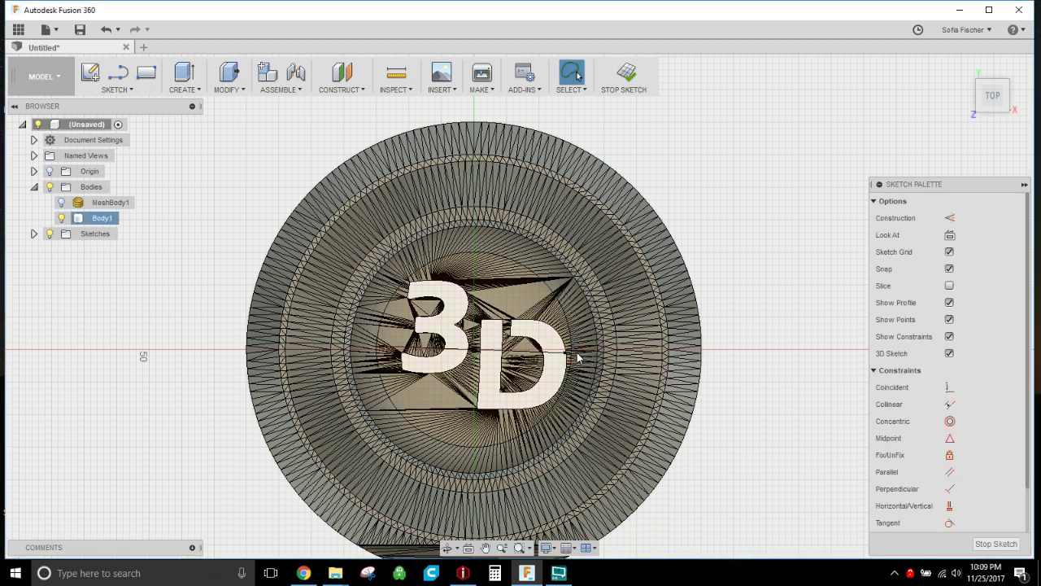
left_click(512, 292)
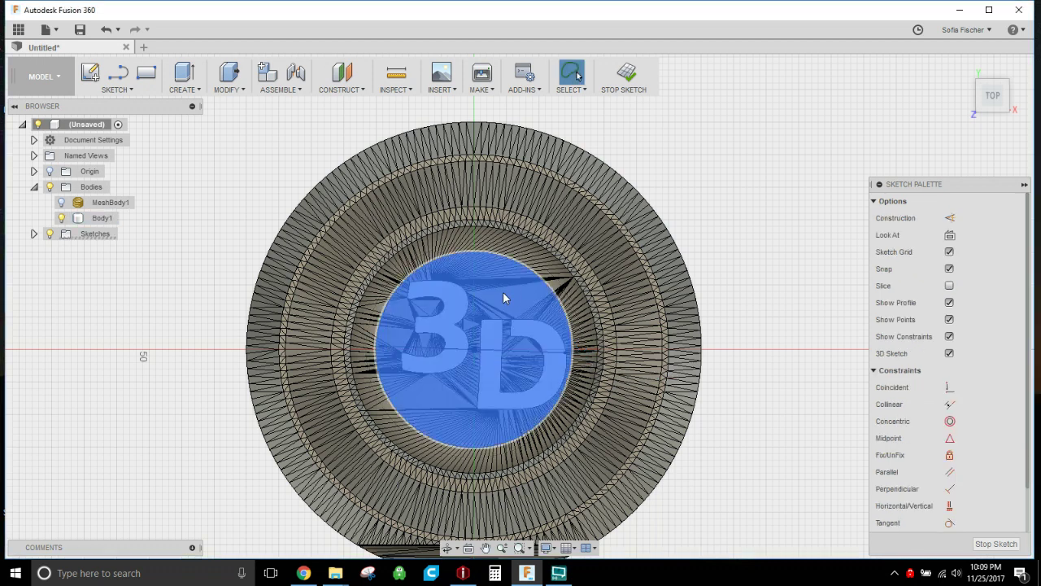
left_click(627, 73)
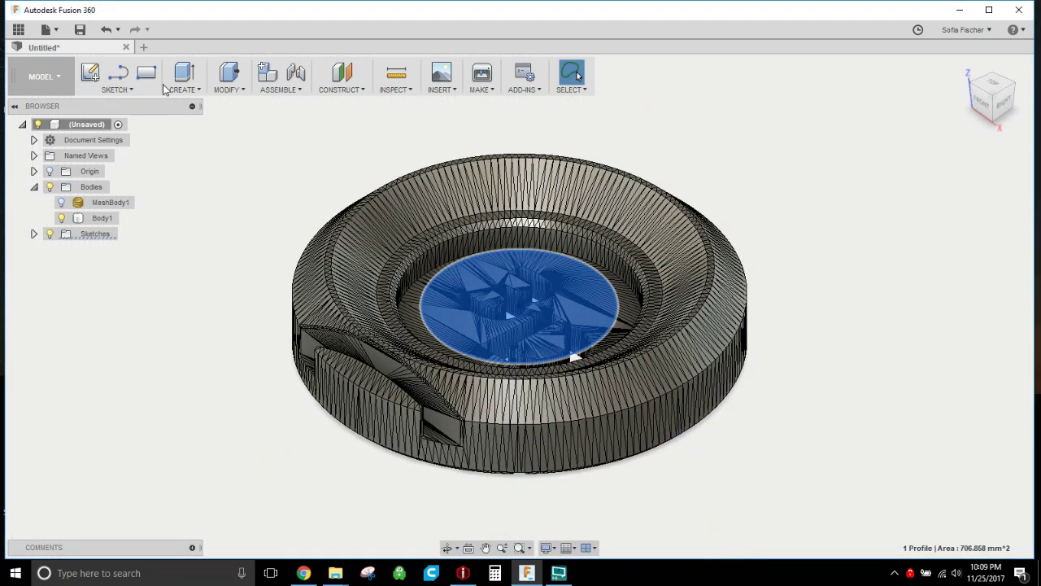
- Extrude the circle profile 28 mm down into the base as a Cut
left_click(182, 78)
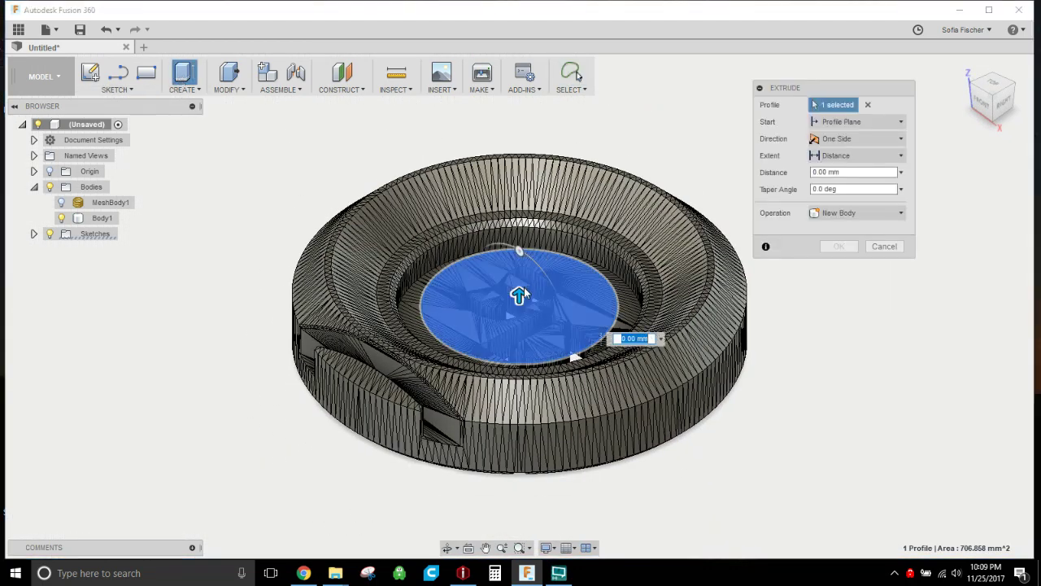
left_click_drag(520, 293, 542, 435)
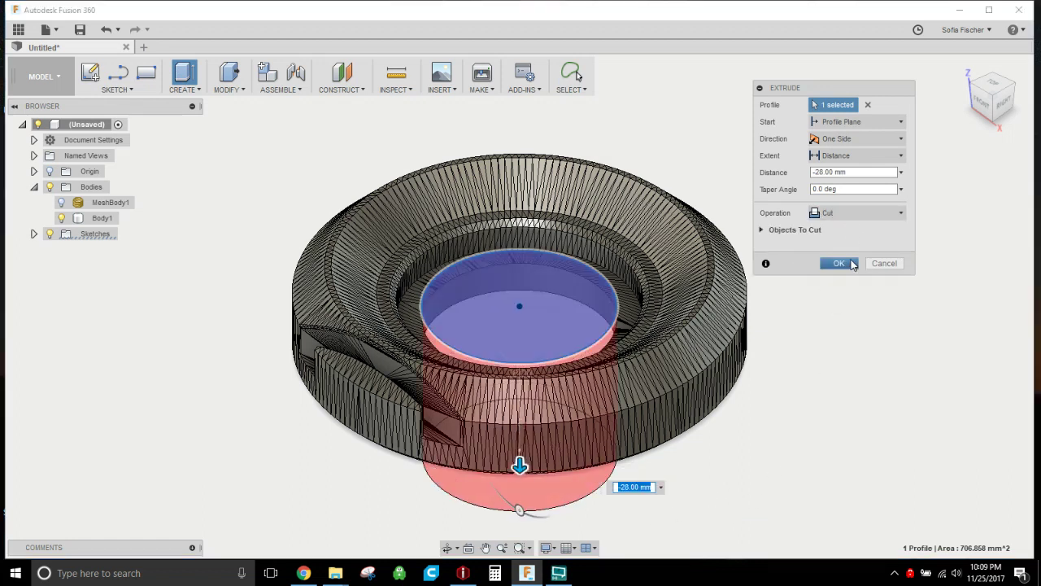
left_click(841, 213)
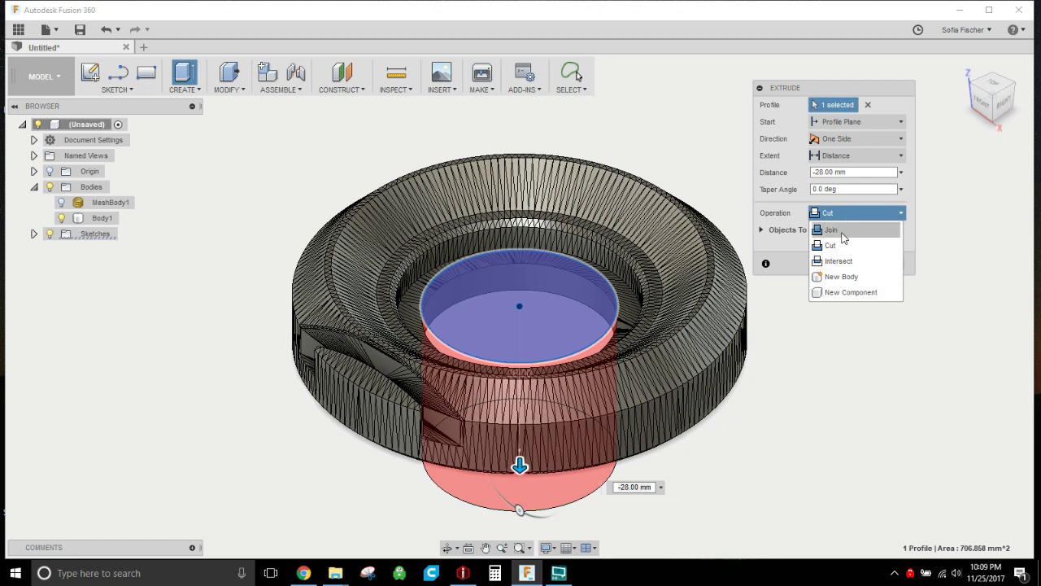
left_click(802, 242)
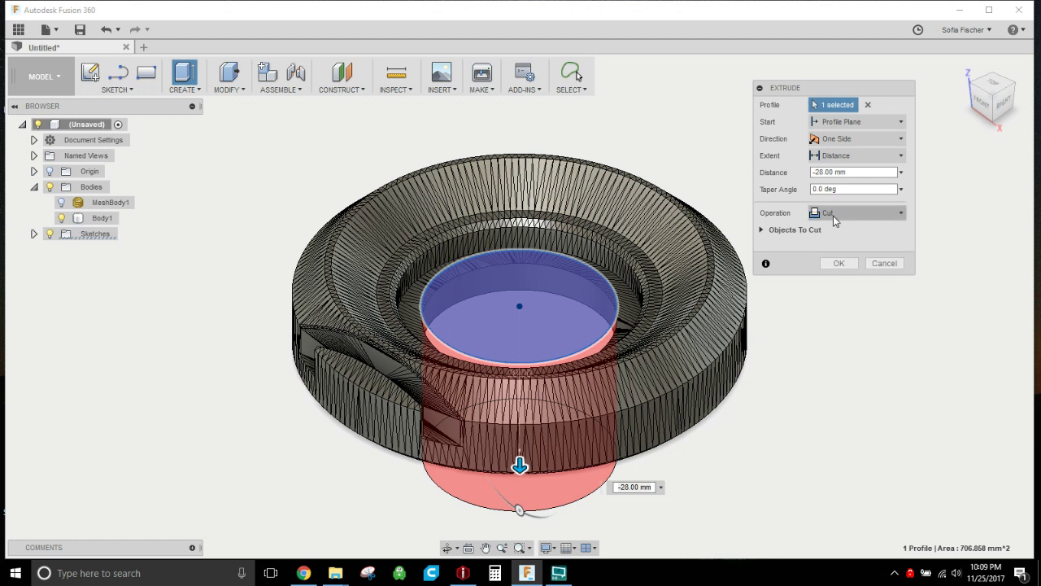
left_click(840, 264)
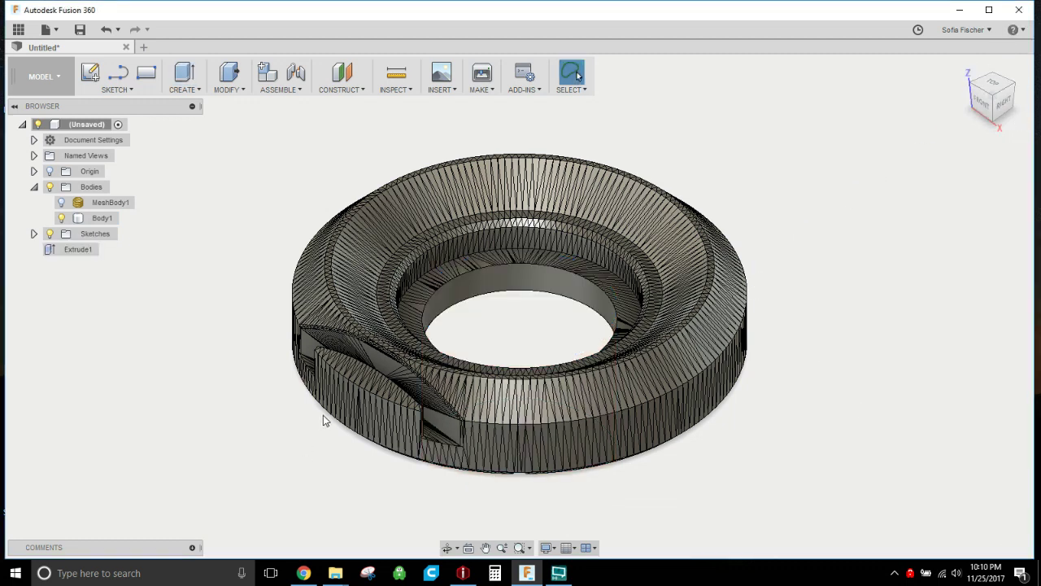
left_click(447, 548)
left_click_drag(254, 341, 279, 378)
left_click_drag(244, 279, 228, 242)
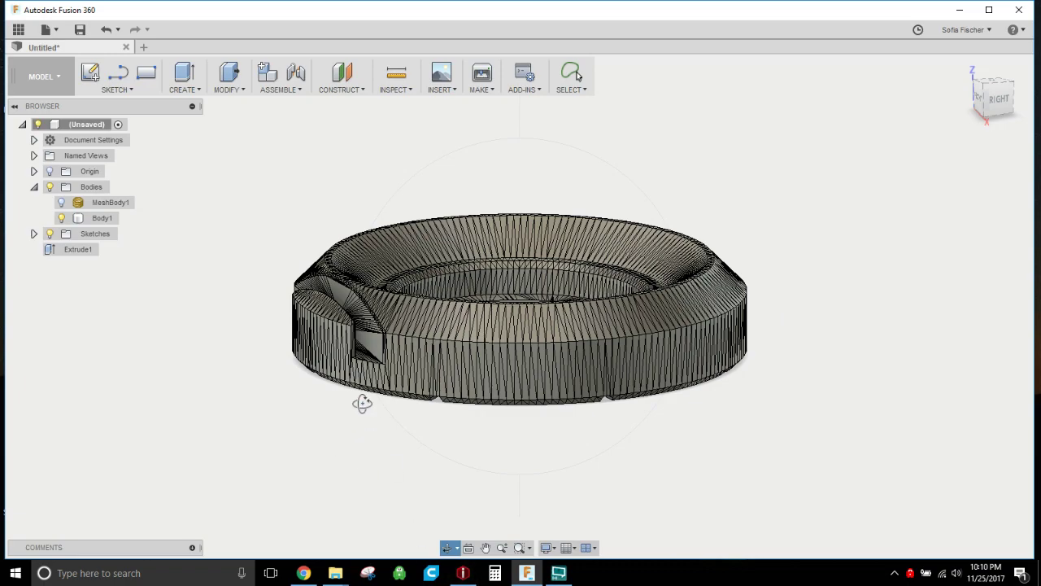
left_click_drag(360, 405, 437, 451)
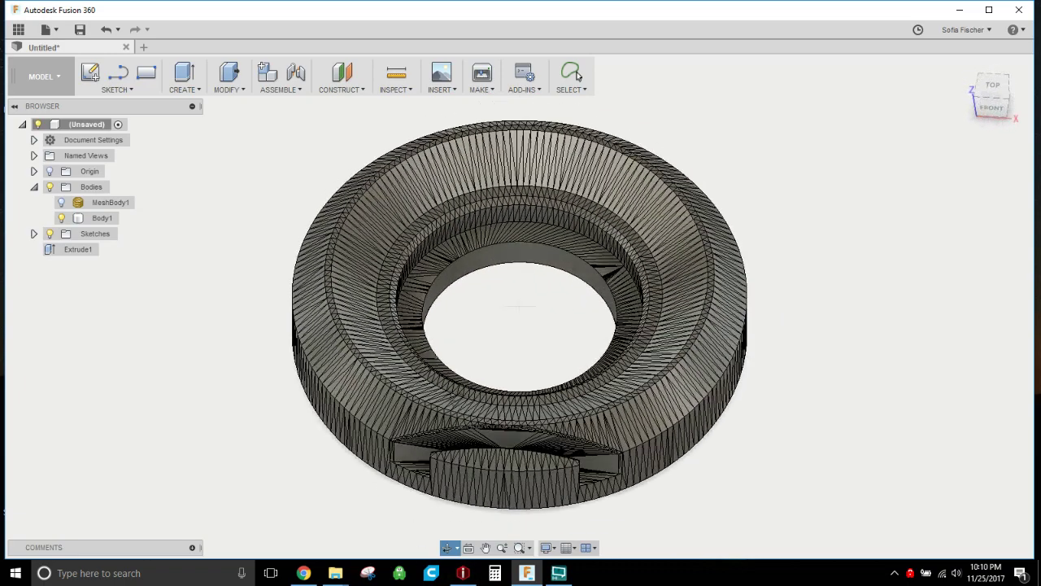
left_click_drag(476, 375, 458, 356)
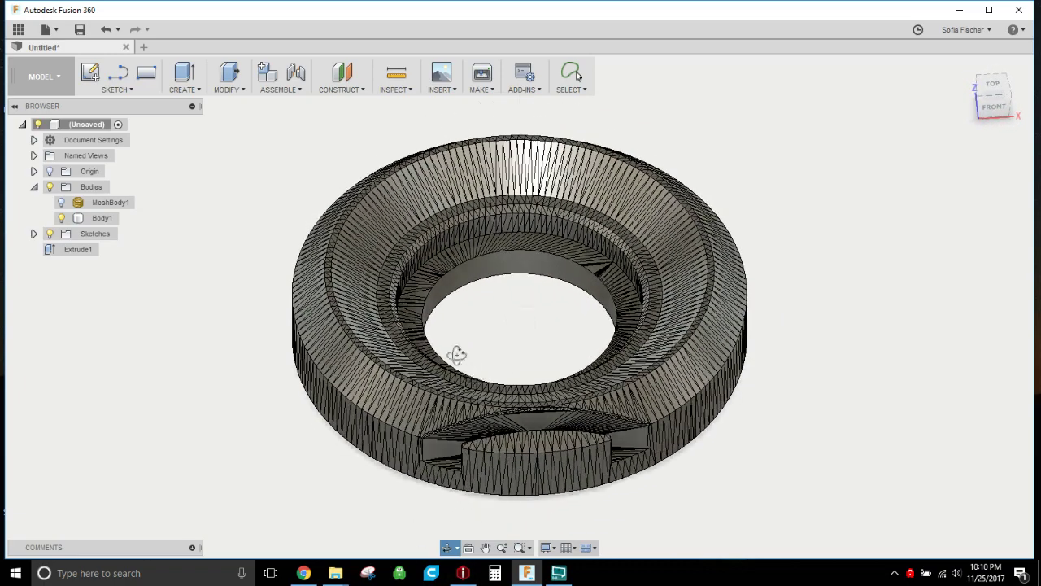
- Start a center rectangle sketch on the base's sloped inner face
left_click(118, 89)
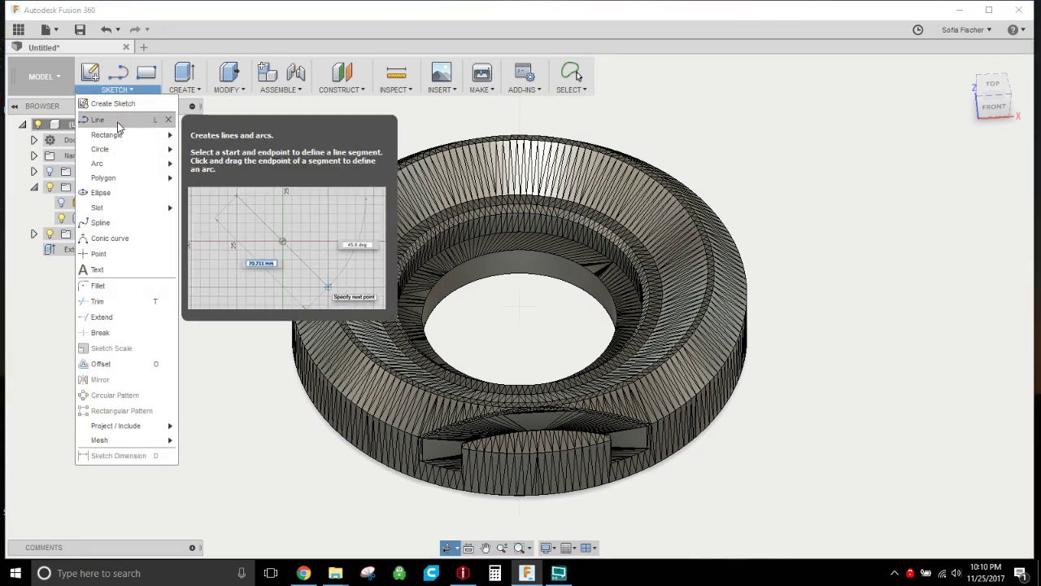
mouse_move(128, 159)
mouse_move(133, 139)
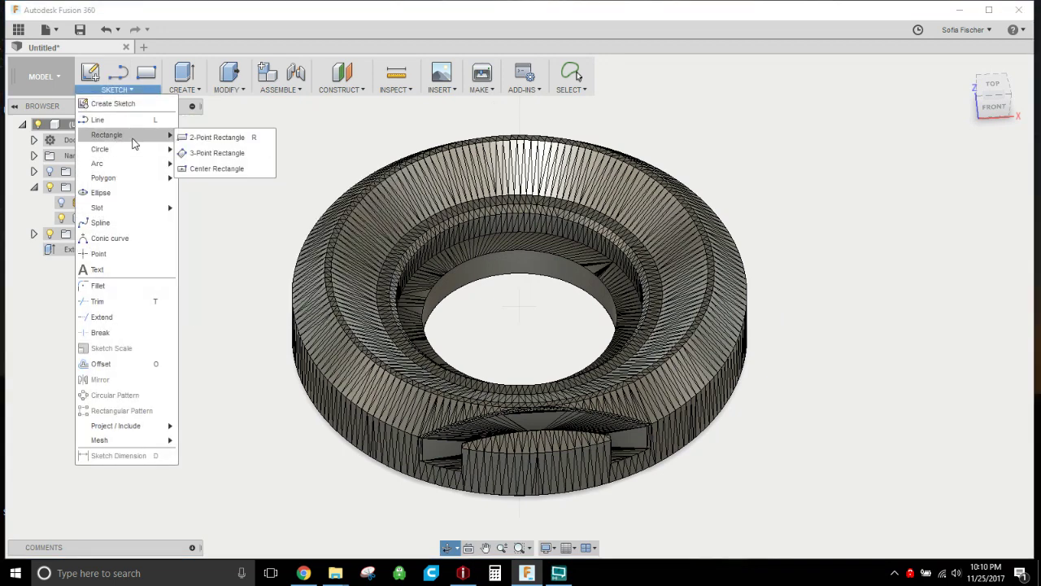
left_click(199, 168)
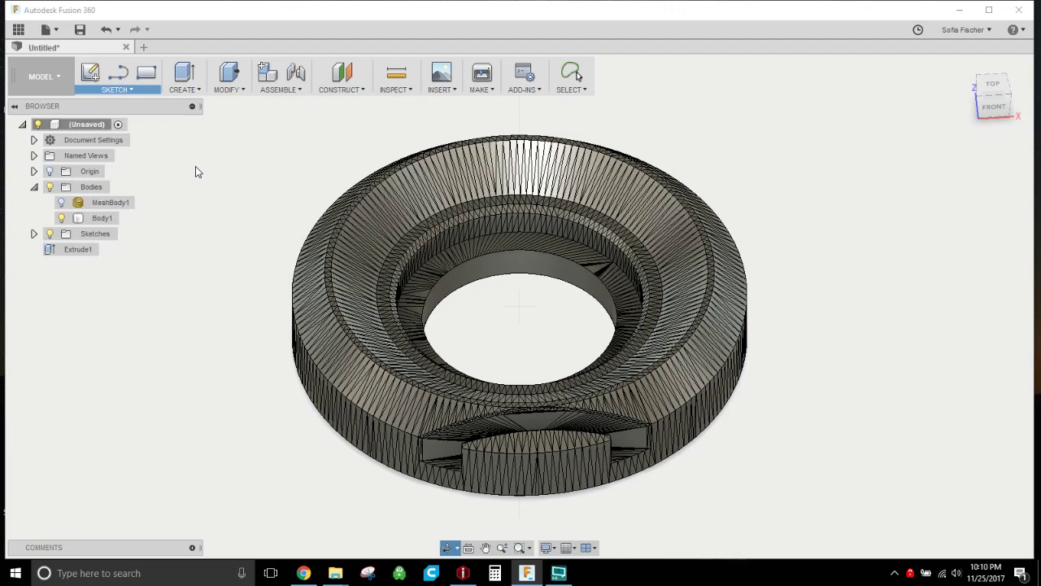
scroll(471, 208, "down", 5)
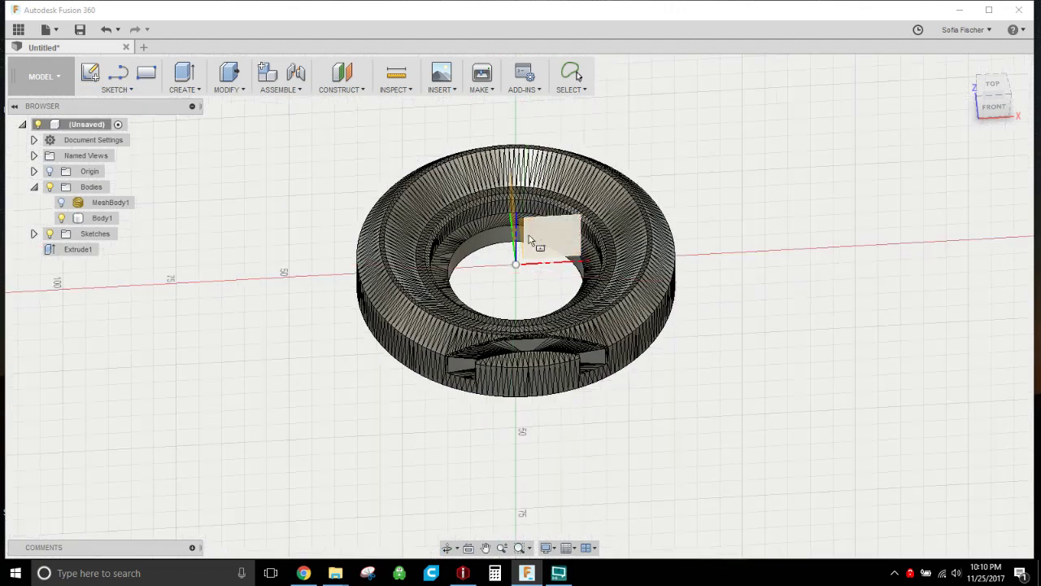
scroll(526, 207, "up", 6)
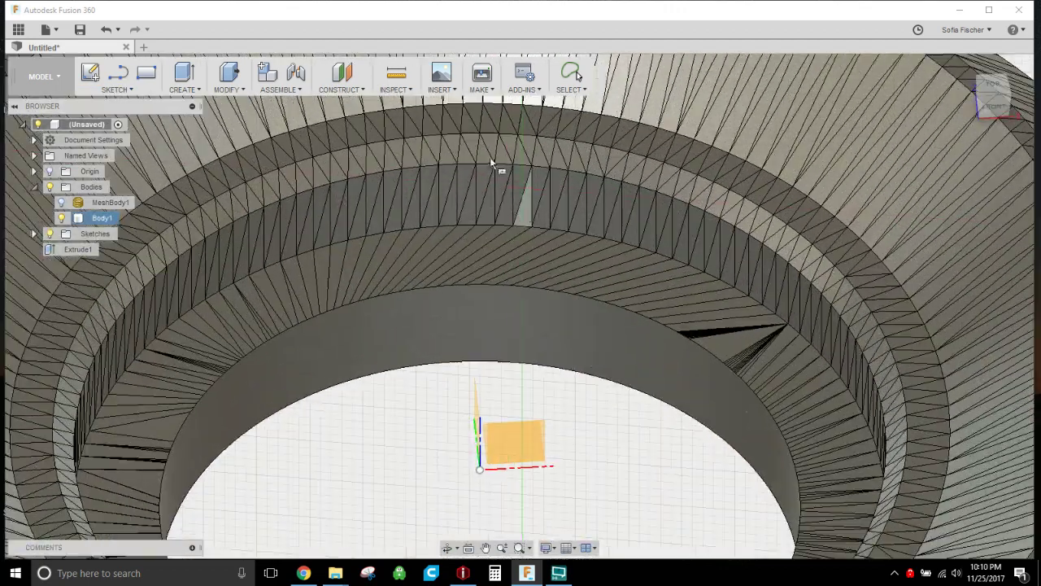
scroll(483, 208, "down", 5)
scroll(484, 136, "up", 5)
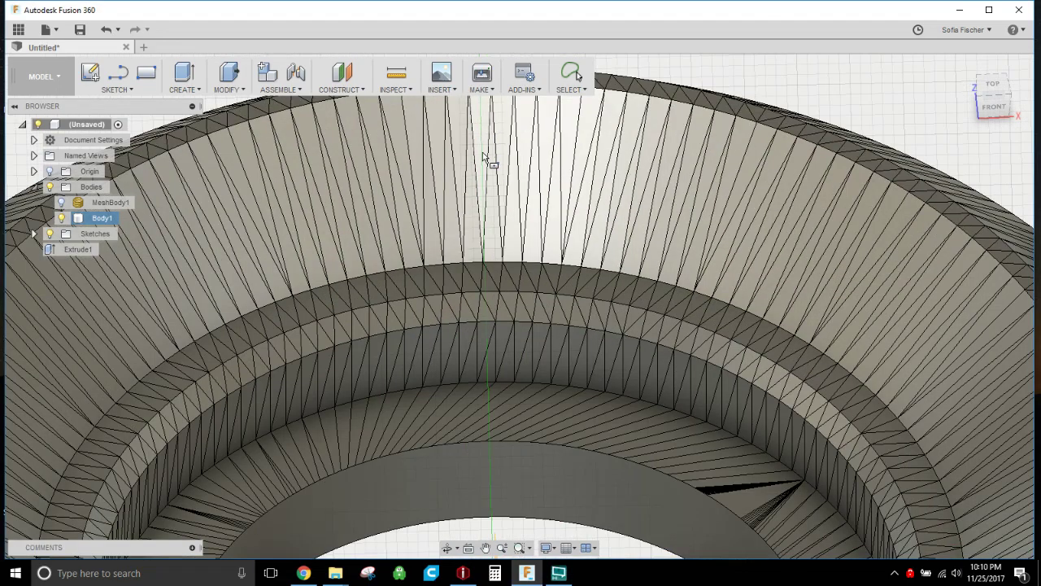
scroll(484, 155, "down", 2)
left_click(483, 153)
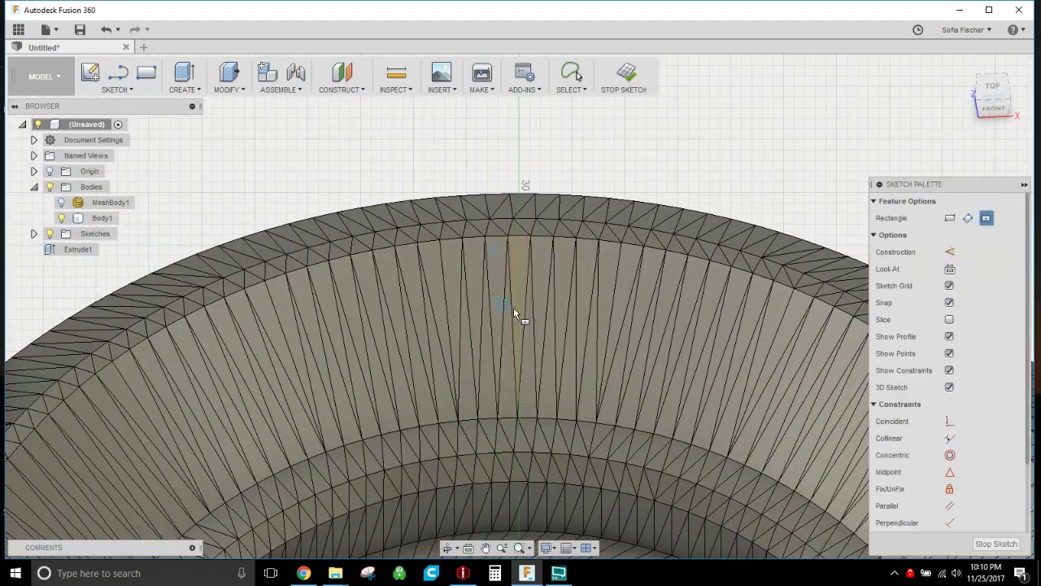
scroll(520, 303, "up", 4)
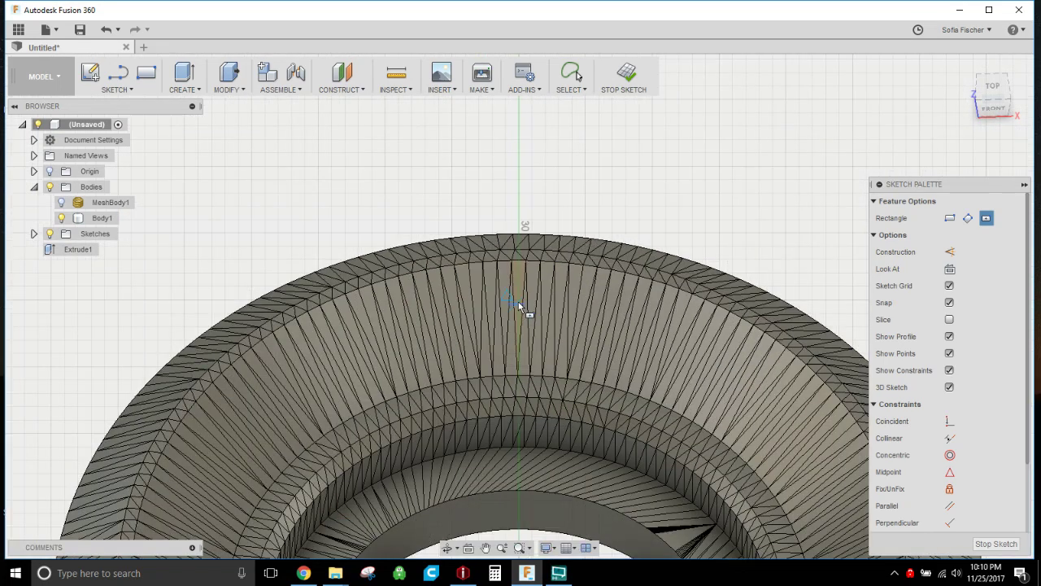
- Place the rectangle's centre and size it to 5 × 5 mm
left_click(520, 293)
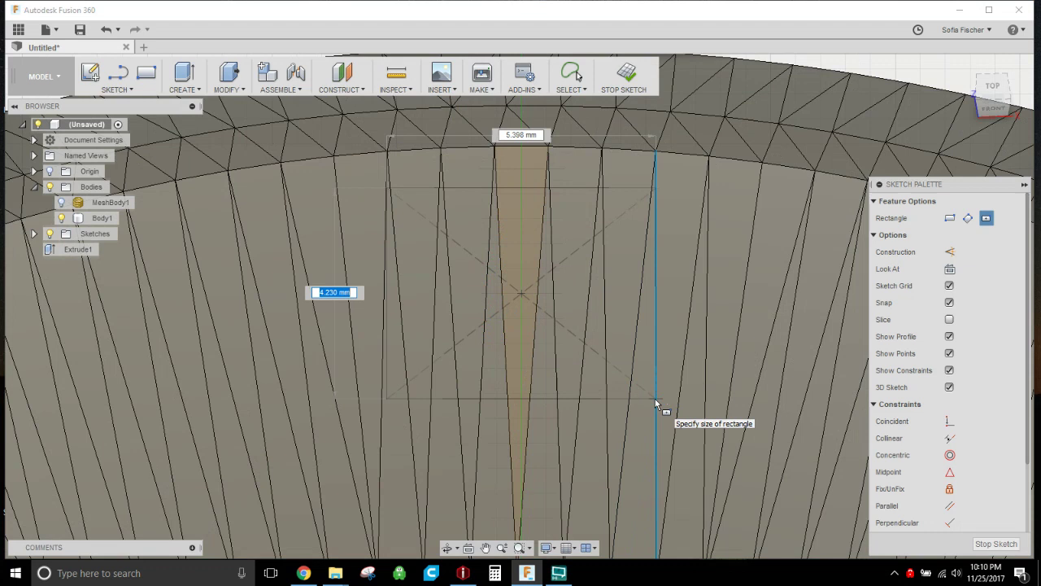
type("5")
key("Tab")
type("5")
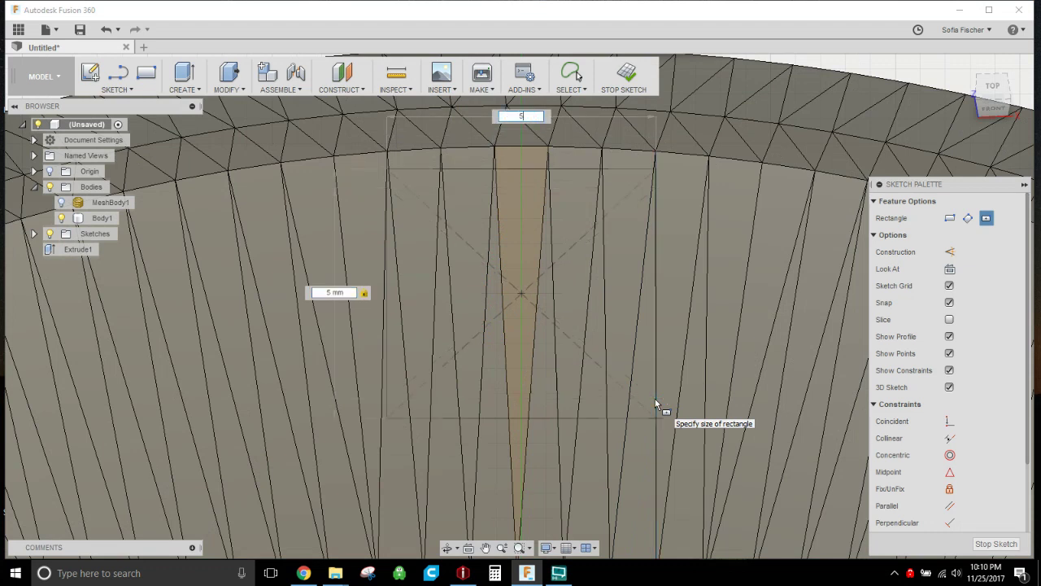
key("Tab")
key("Return")
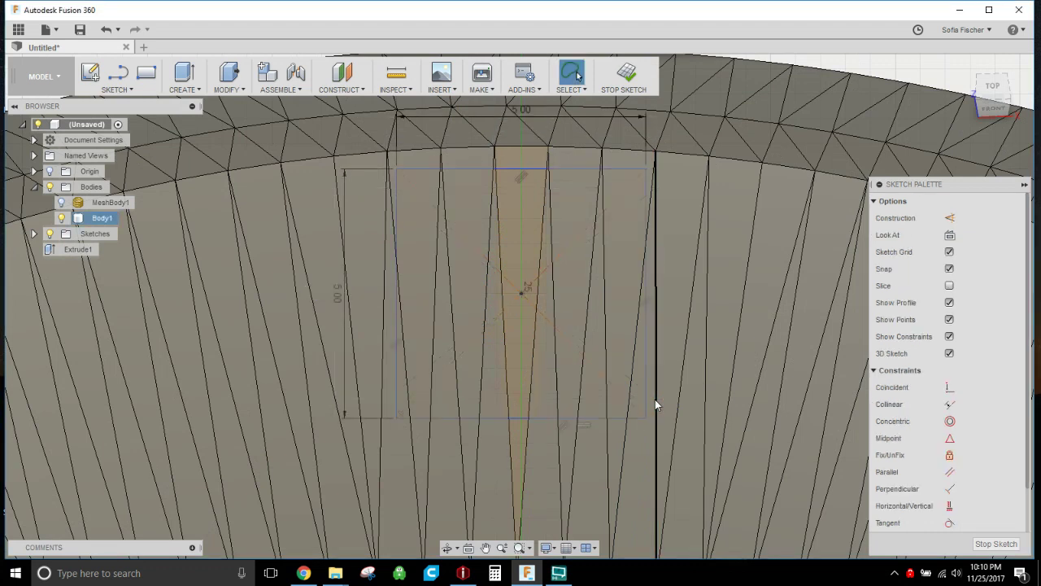
- Finish the square sketch and try selecting its edges and inner sliver on the model
left_click(620, 78)
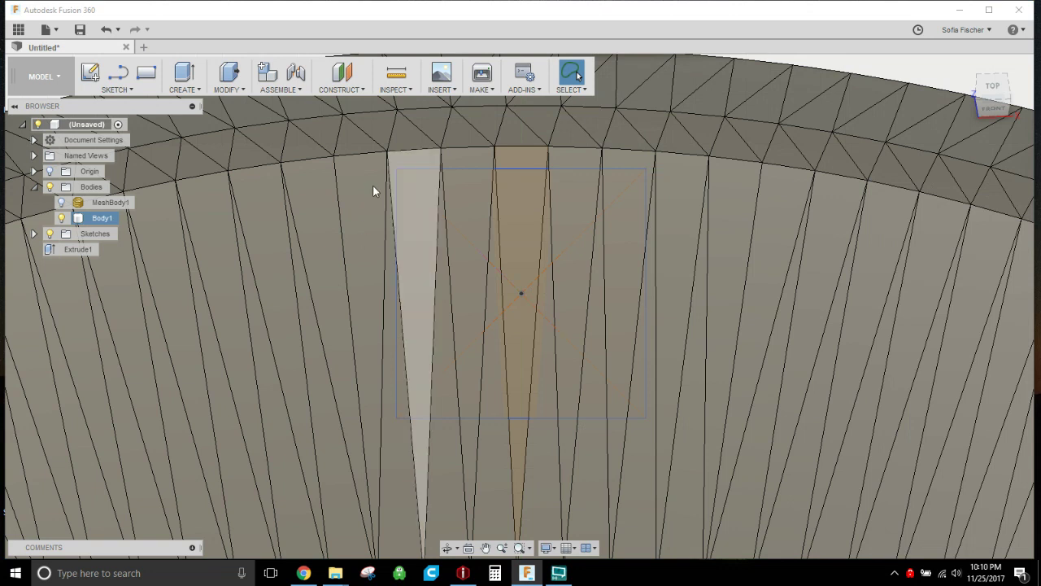
left_click(444, 417)
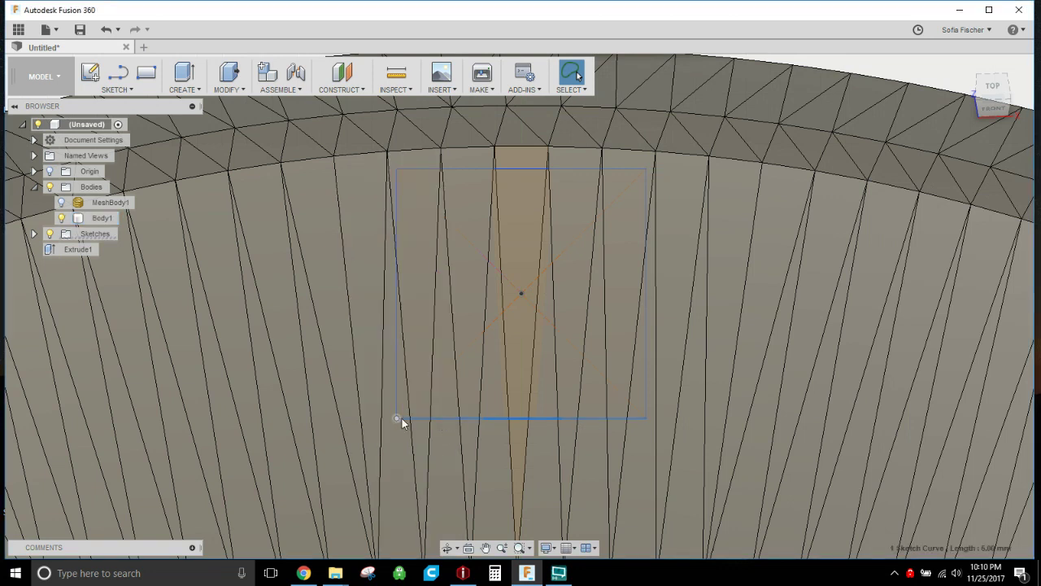
left_click(401, 419)
left_click(430, 400)
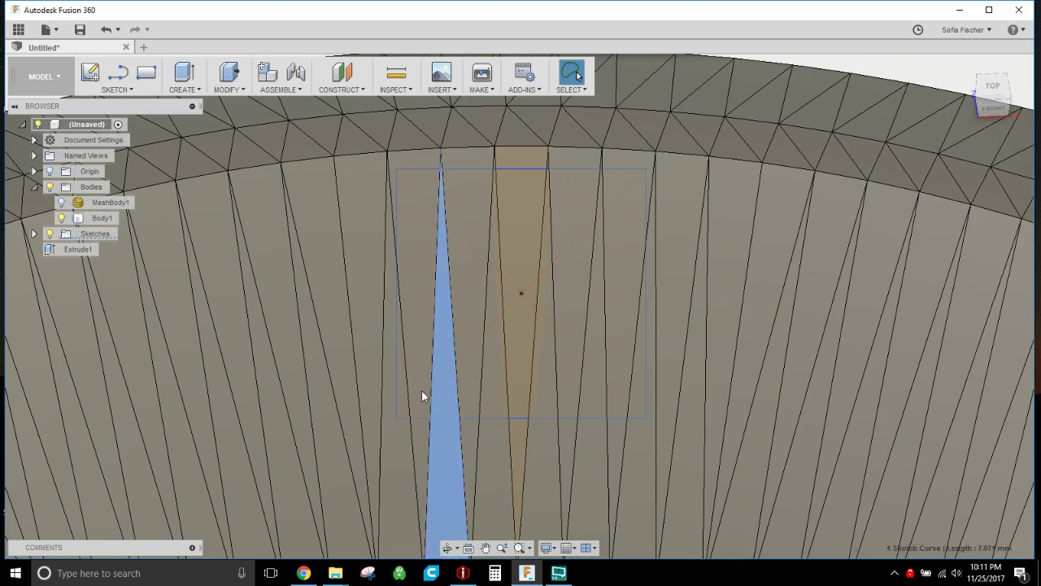
left_click(419, 399)
left_click(404, 417)
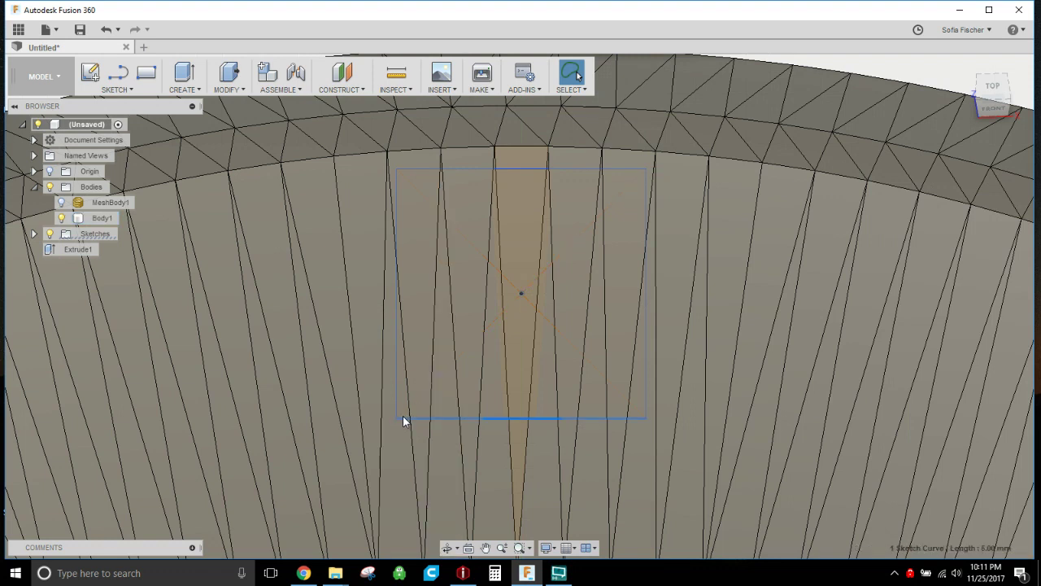
- With Body1 and MeshBody1 hidden, select the square's left, right and middle regions, then restore the home view
left_click(61, 219)
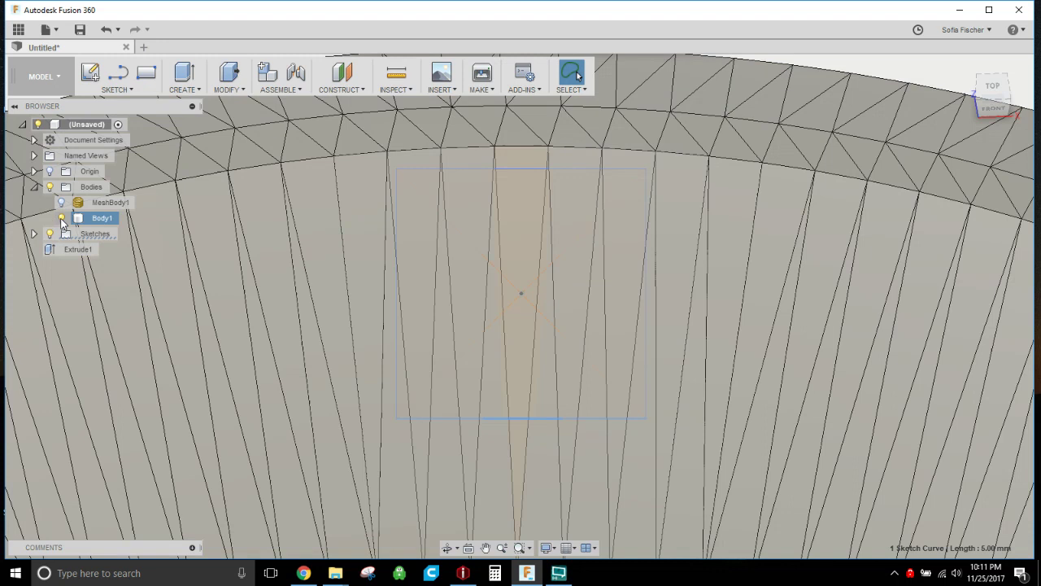
left_click(61, 202)
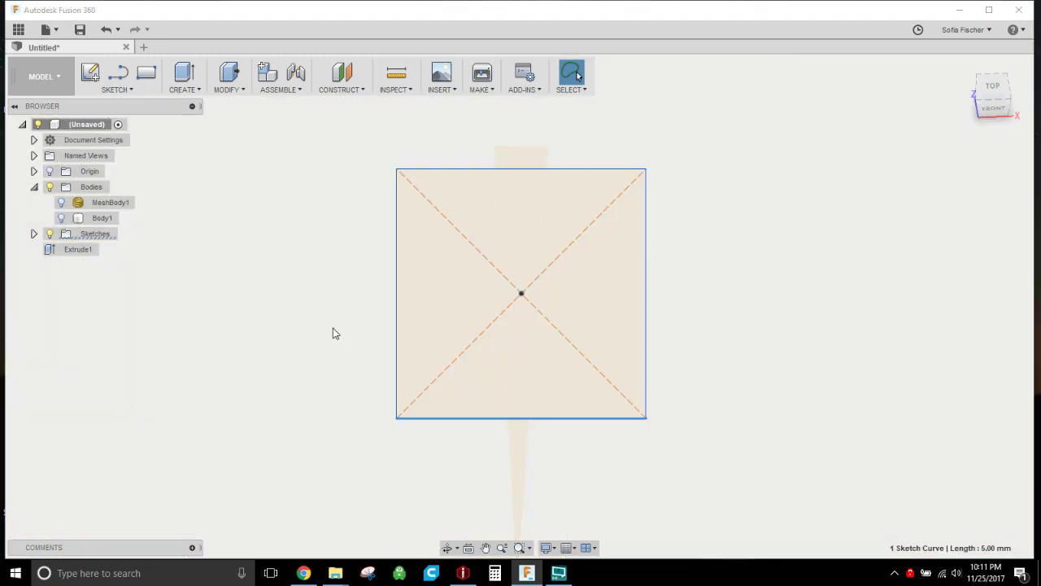
left_click(431, 313)
left_click(537, 375, "ctrl")
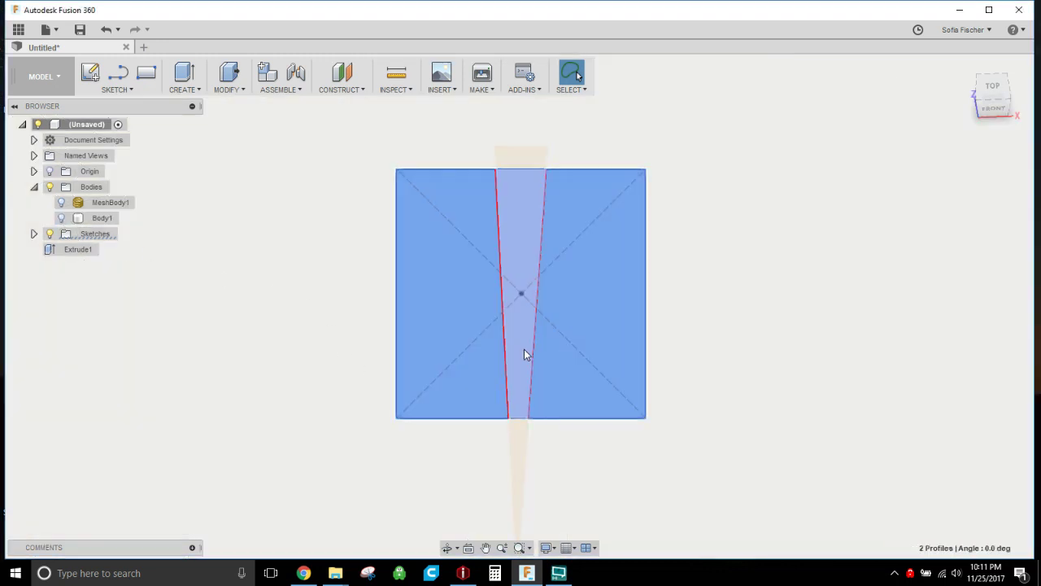
left_click(518, 341, "ctrl")
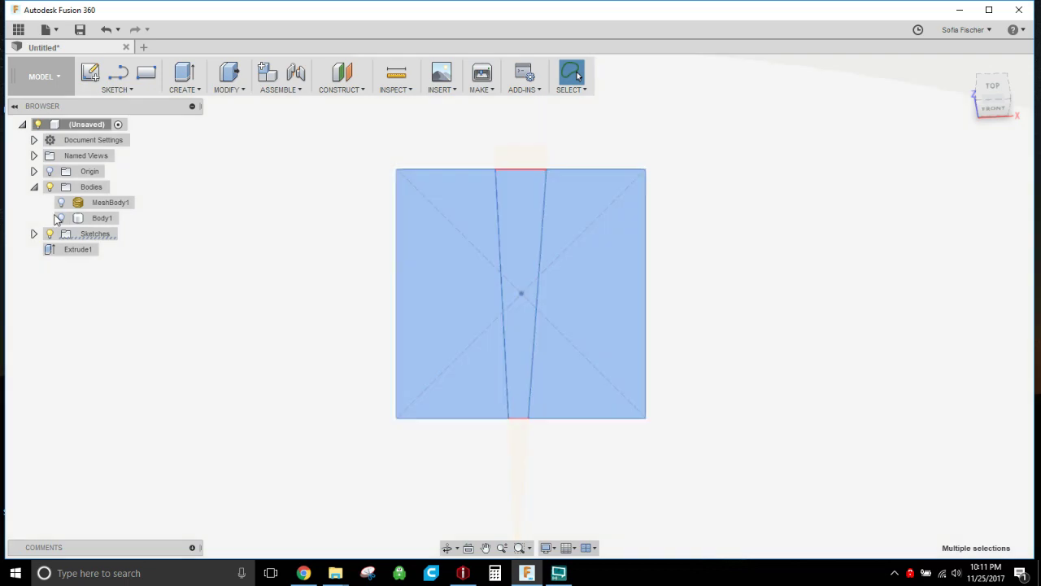
left_click(62, 218)
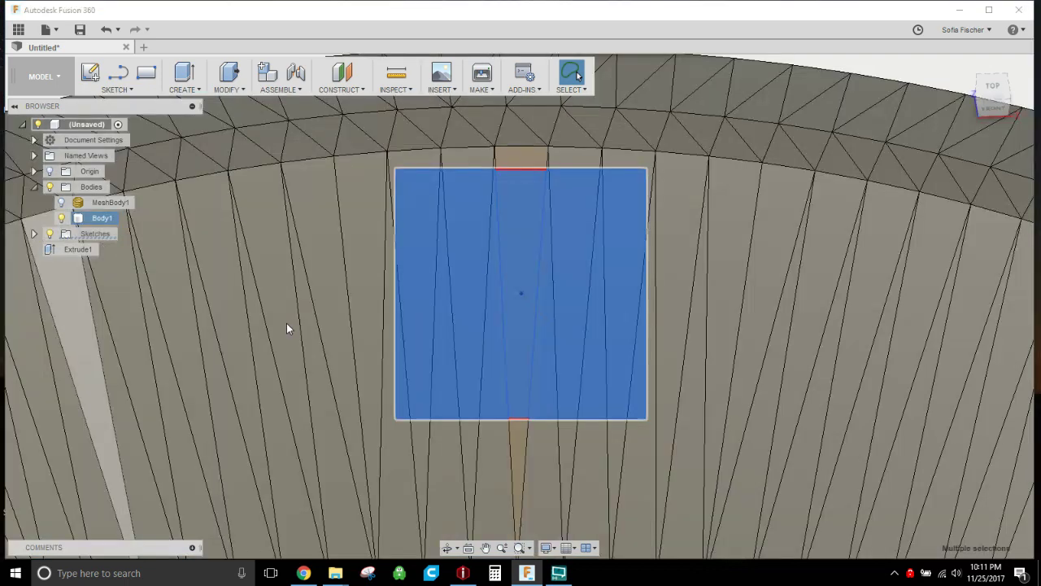
left_click(964, 68)
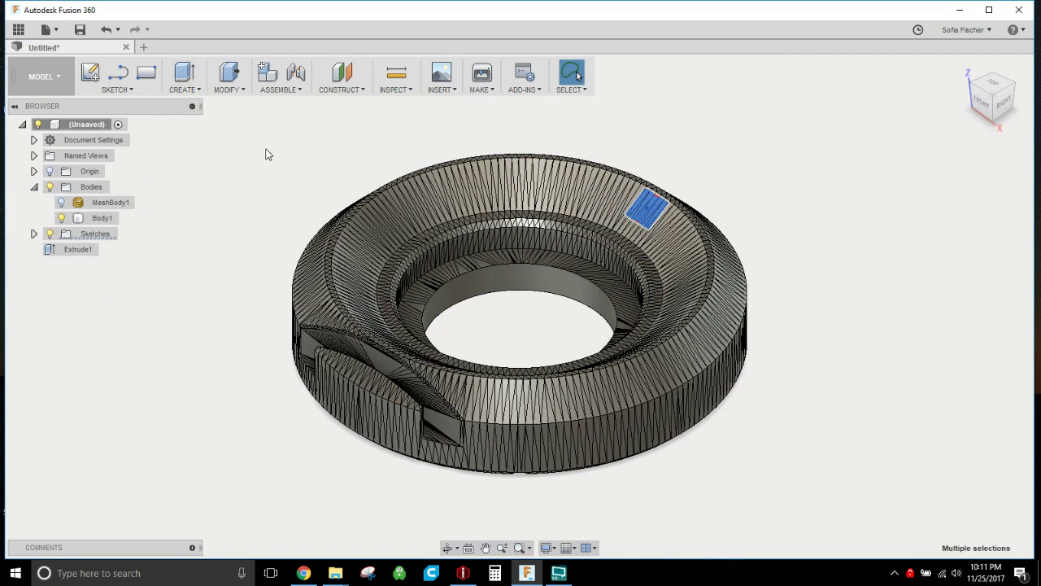
- Extrude the square regions as a two-sided cut, -47 mm on side one, then select side two's distance
left_click(184, 73)
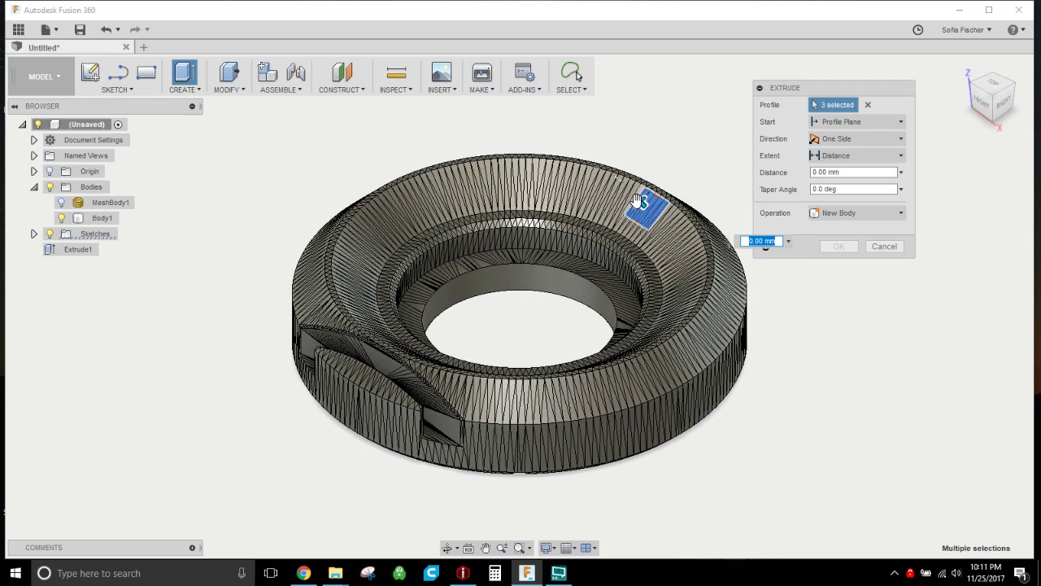
left_click_drag(665, 218, 826, 352)
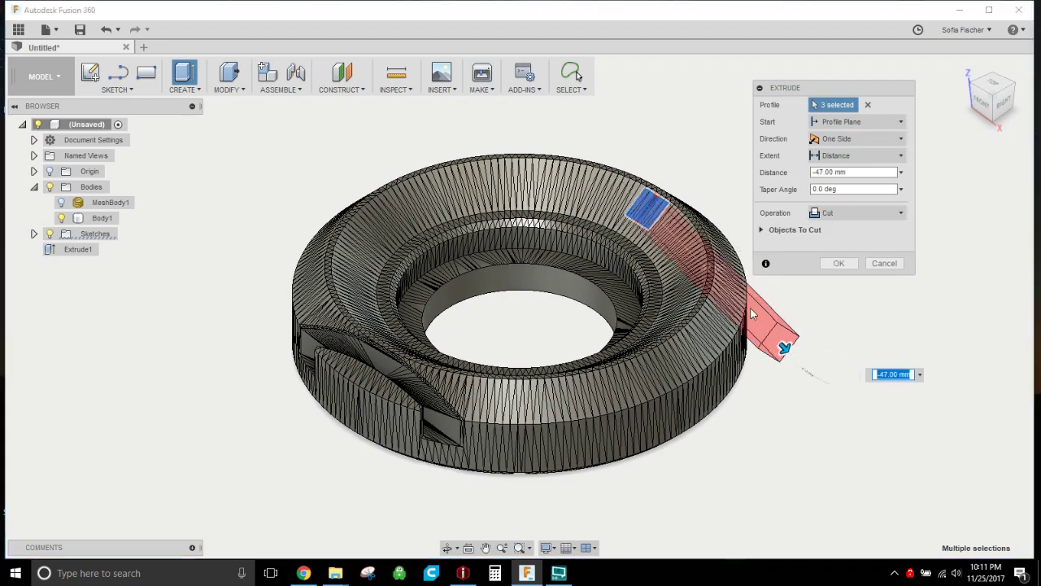
scroll(678, 259, "up", 5)
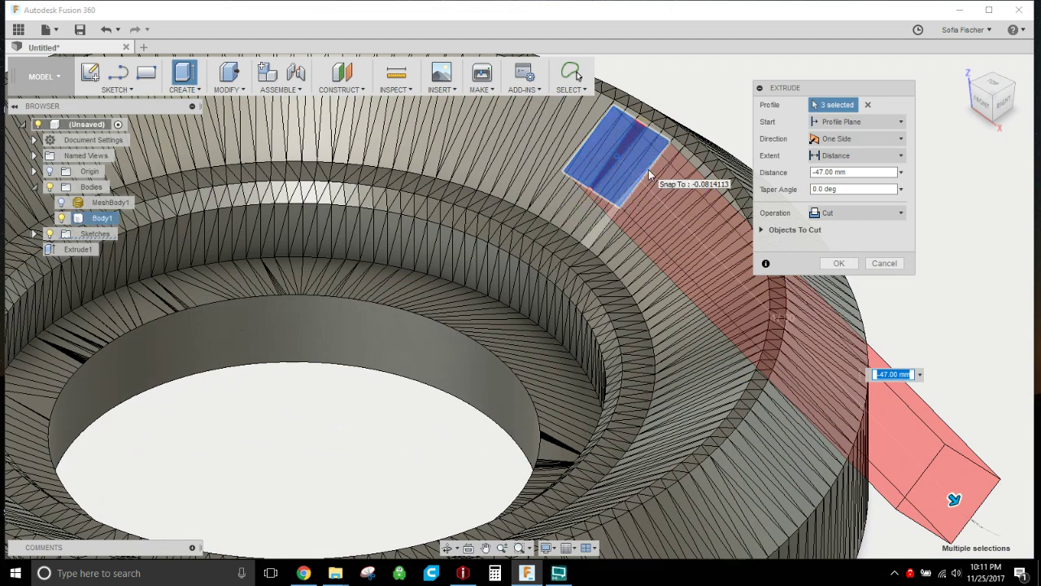
left_click(864, 139)
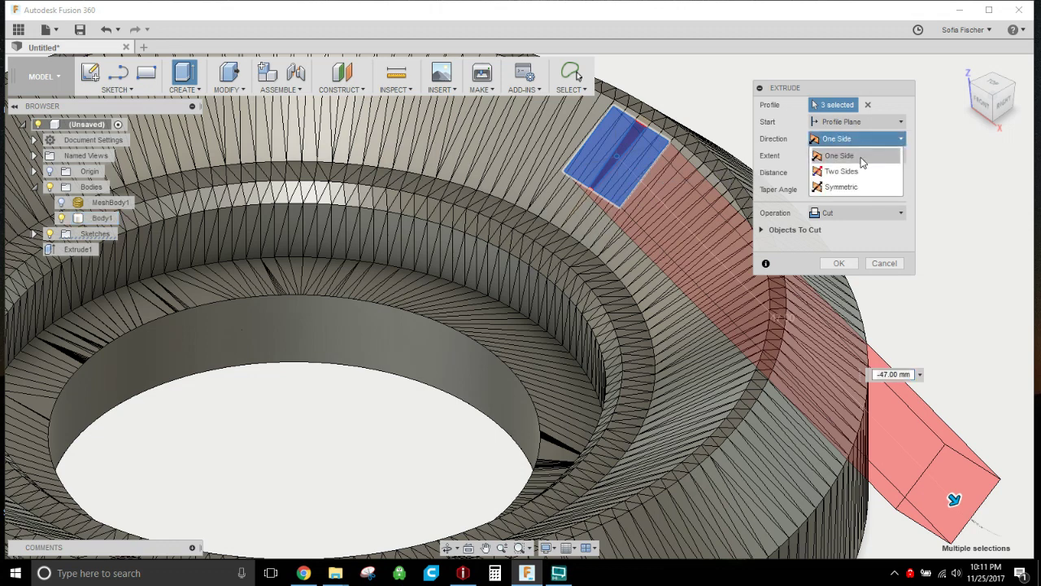
left_click(858, 170)
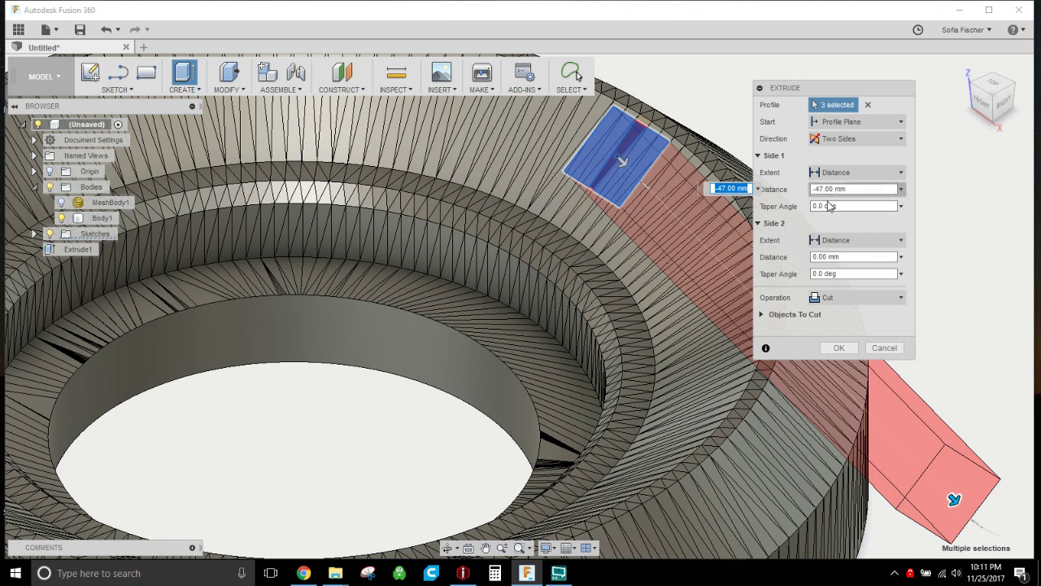
left_click(820, 257)
left_click_drag(818, 261, 804, 258)
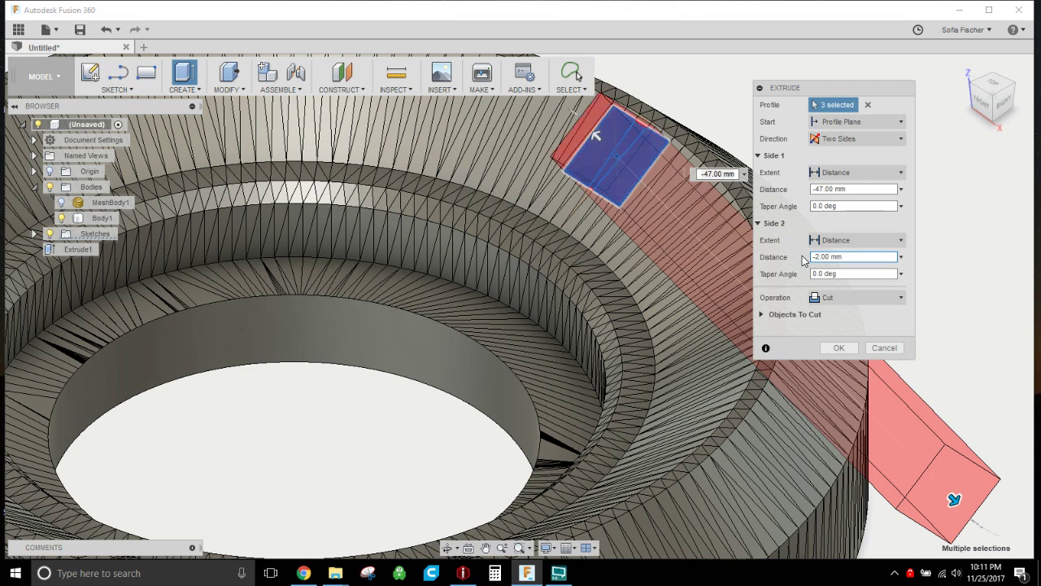
left_click(833, 347)
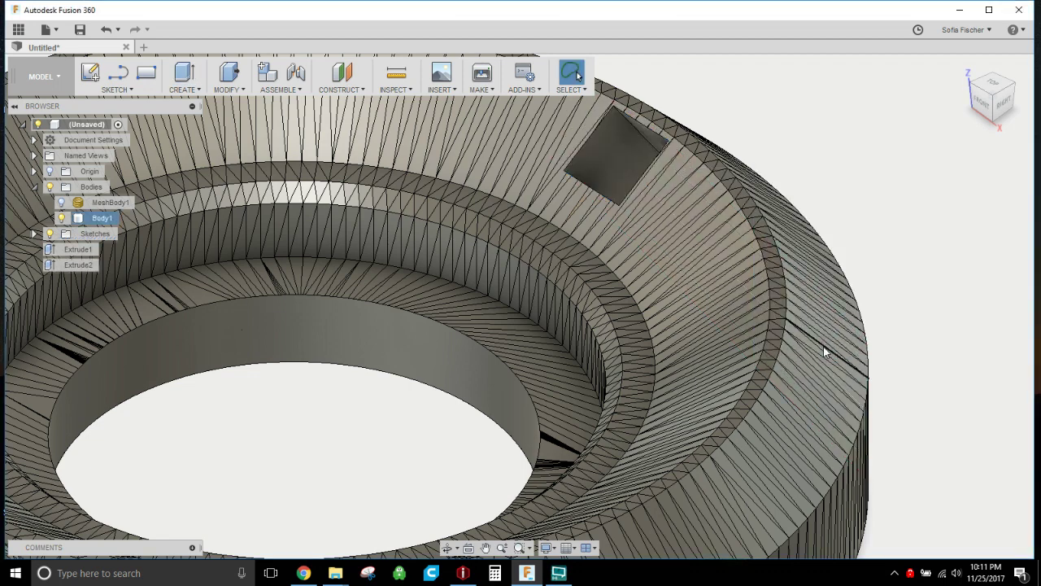
left_click(447, 547)
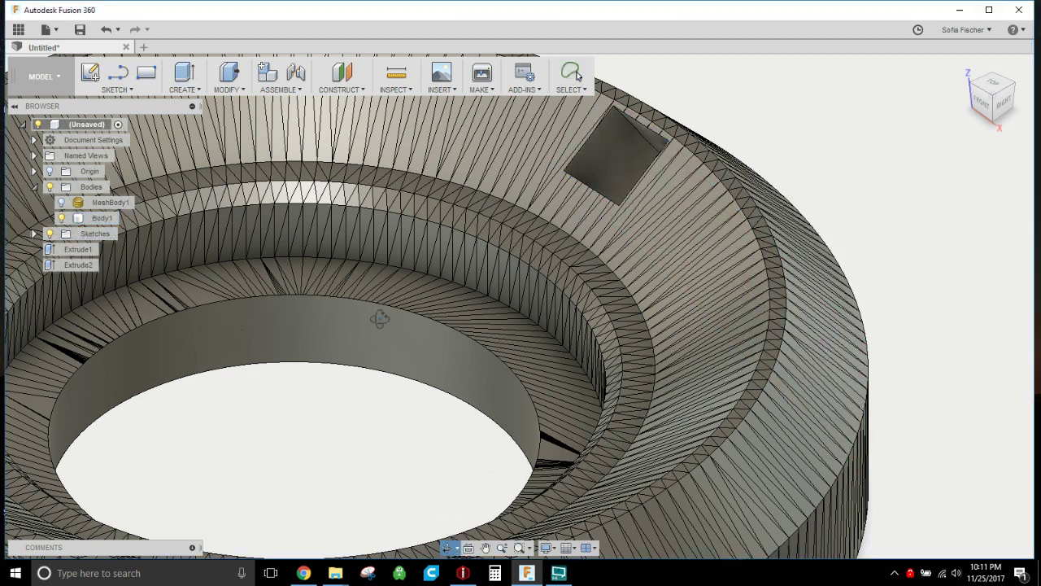
left_click_drag(379, 314, 407, 358)
key("F6")
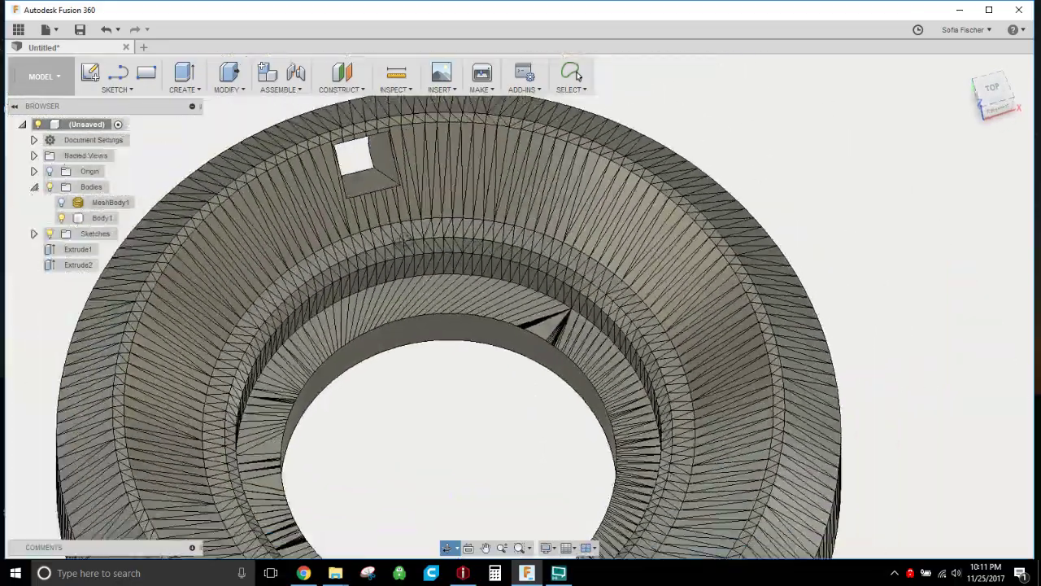
left_click_drag(436, 288, 480, 159)
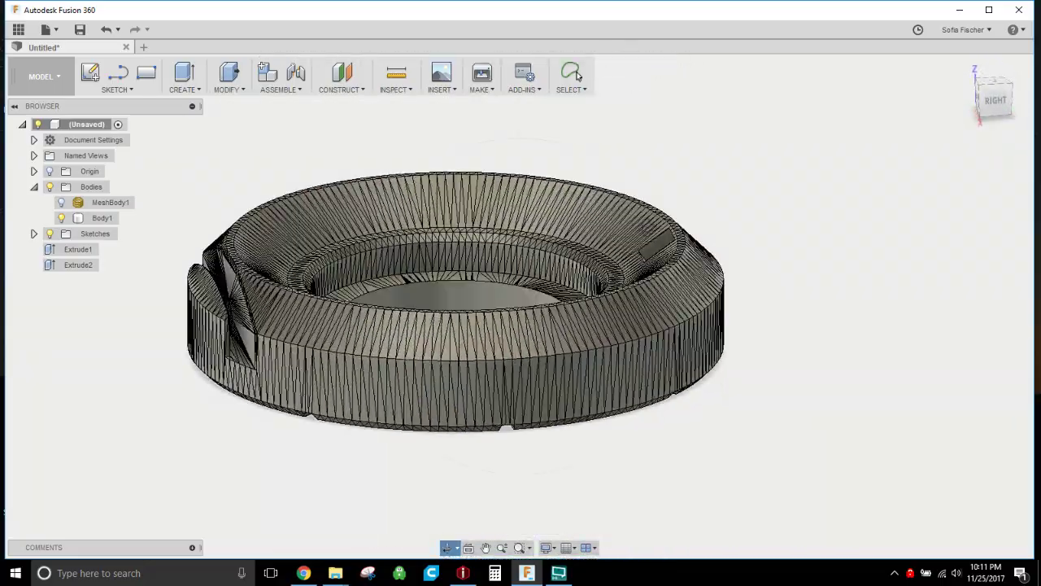
left_click_drag(582, 343, 595, 343)
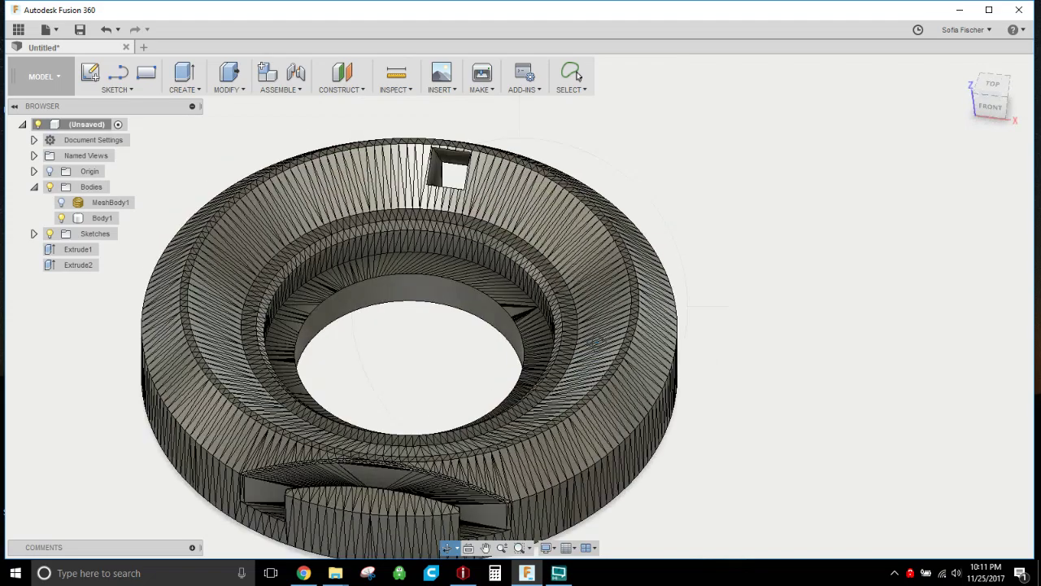
left_click_drag(480, 377, 495, 378)
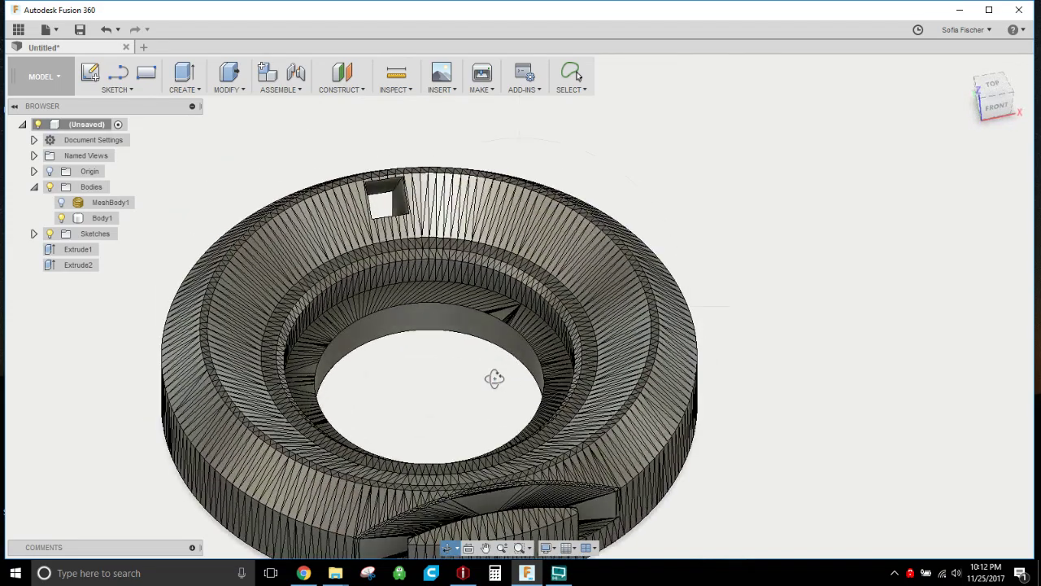
left_click_drag(658, 371, 616, 372)
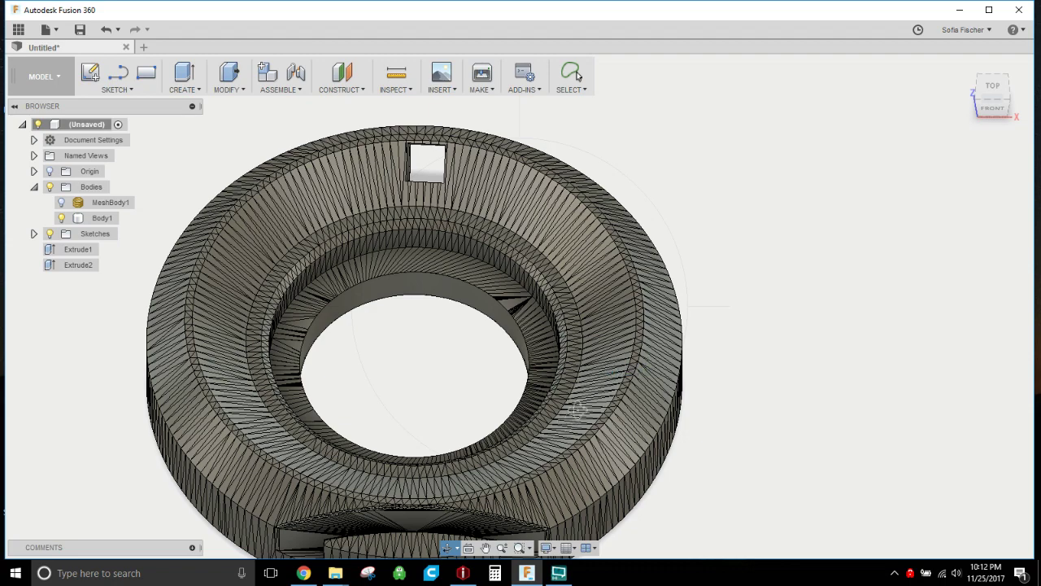
left_click_drag(577, 408, 573, 411)
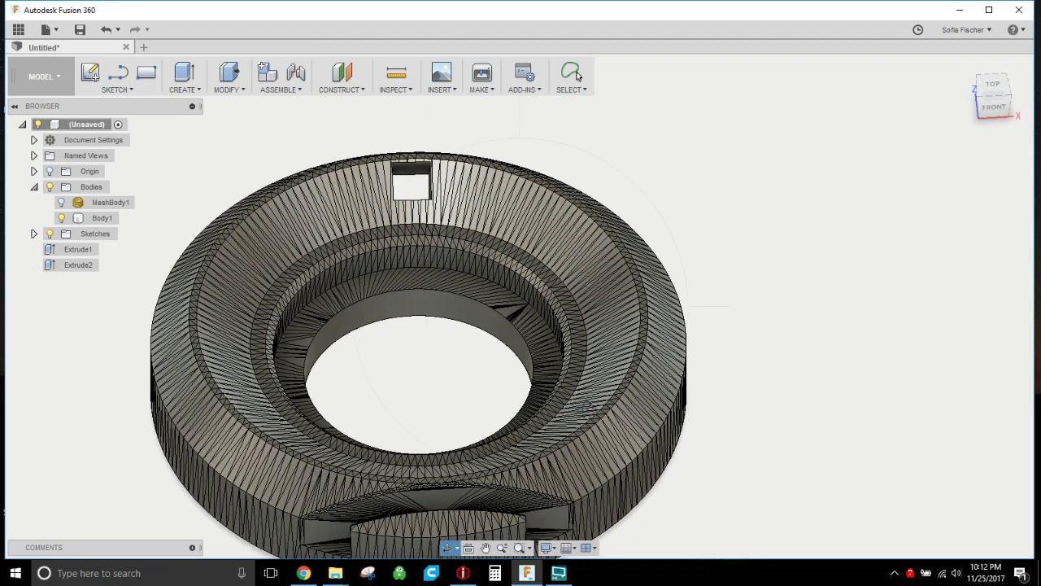
left_click_drag(661, 401, 666, 398)
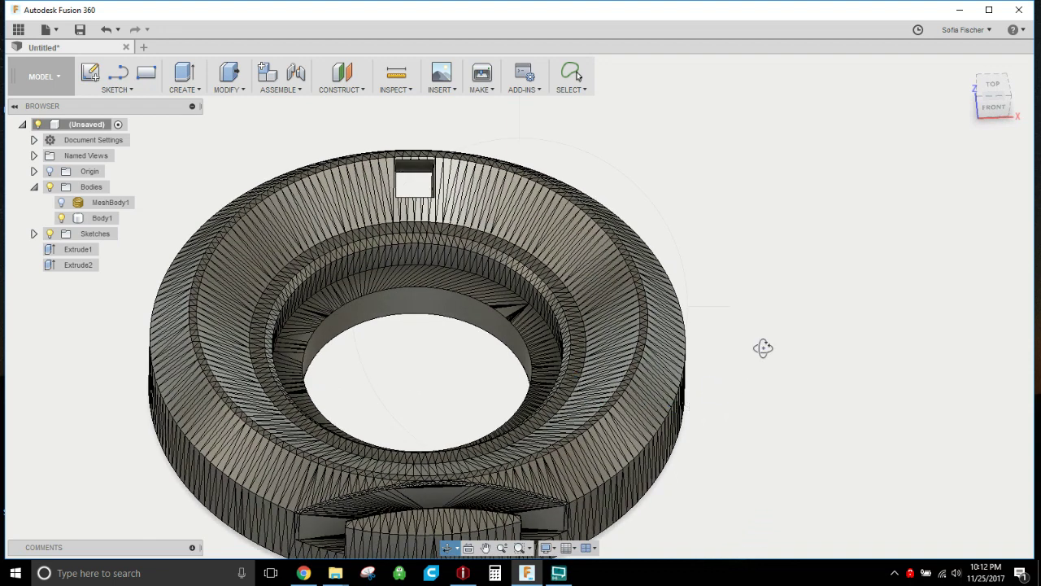
key("Escape")
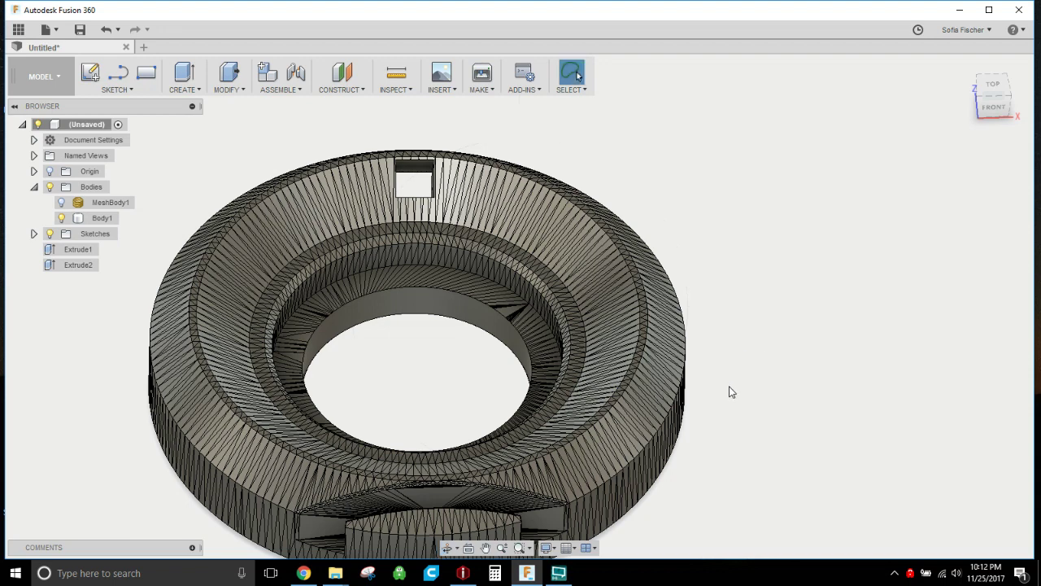
left_click(558, 573)
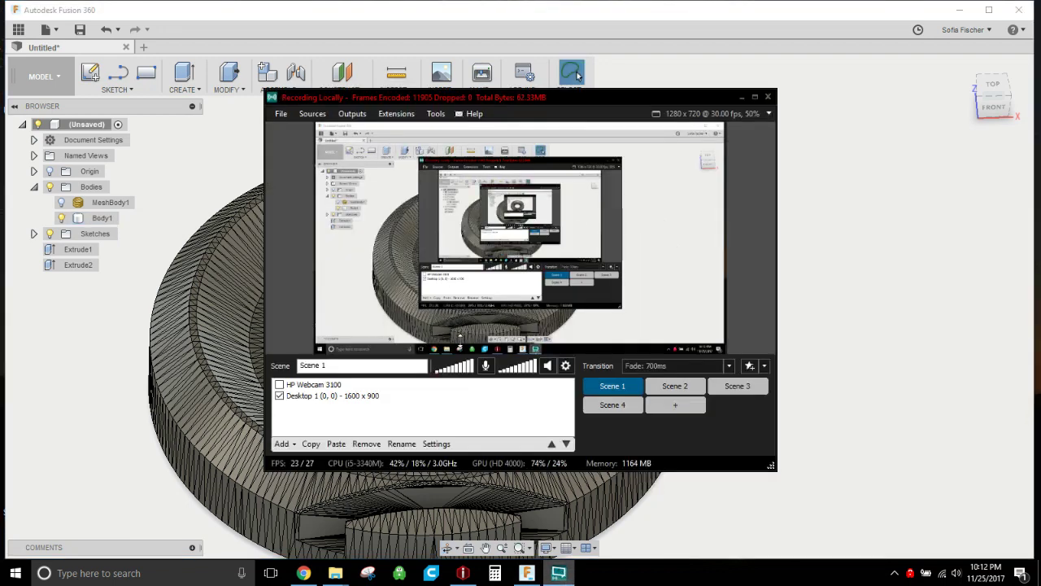